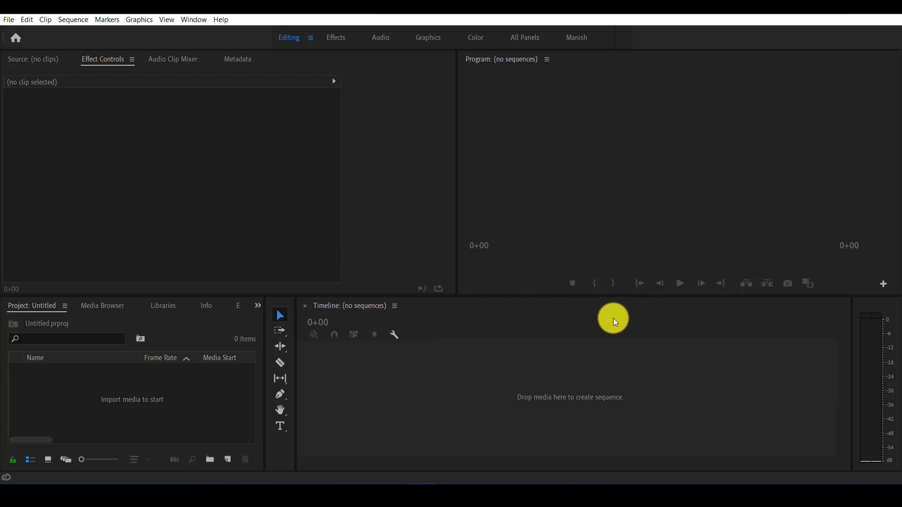
Show the Lumetri Color panel and switch to the Color workspace.
left_click(194, 20)
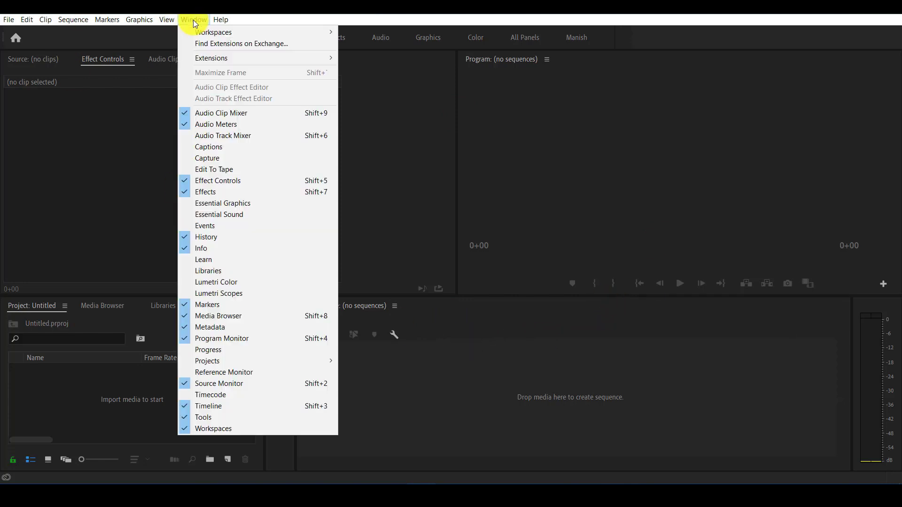
left_click(187, 283)
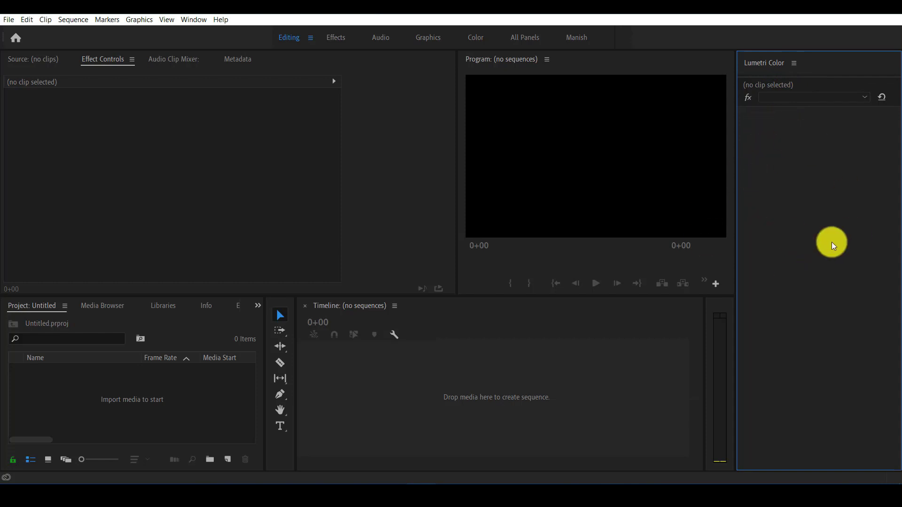
left_click(189, 21)
mouse_move(216, 35)
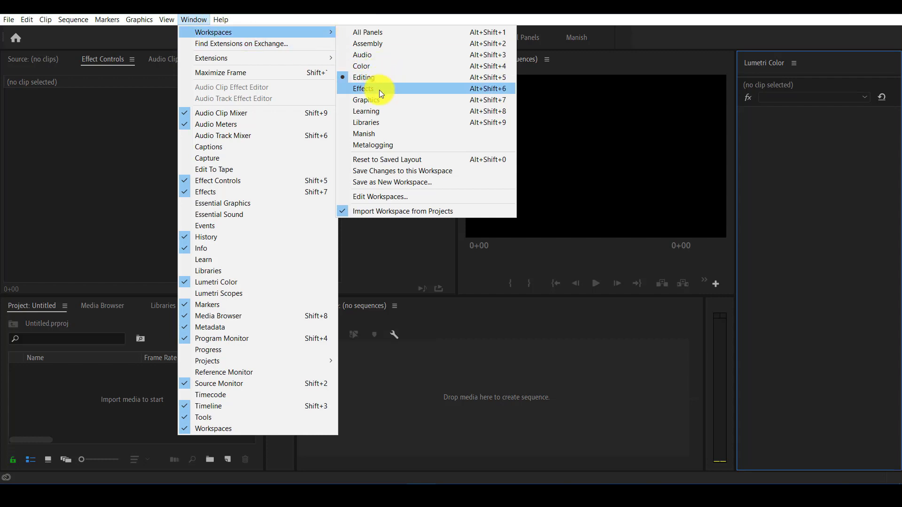
left_click(364, 77)
key("alt+shift+5")
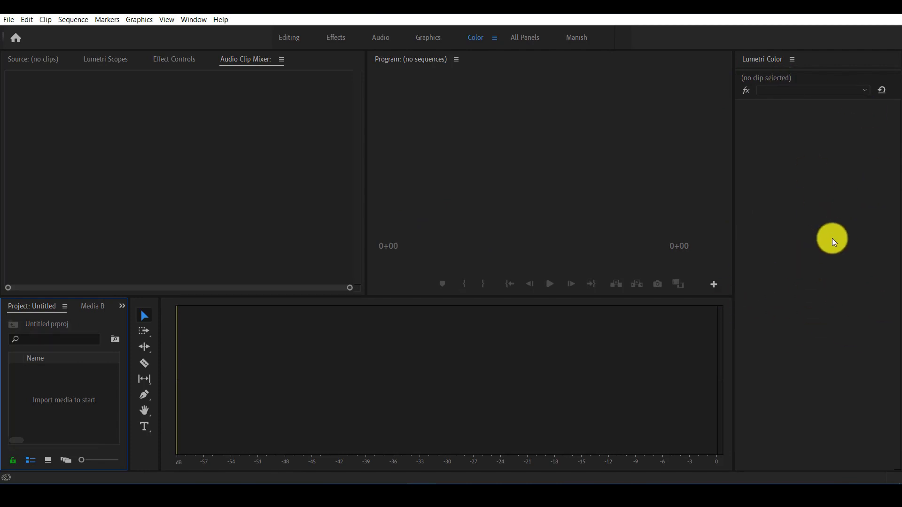
Open Lumetri Scopes and dock it in the Lumetri Color panel group.
left_click(194, 19)
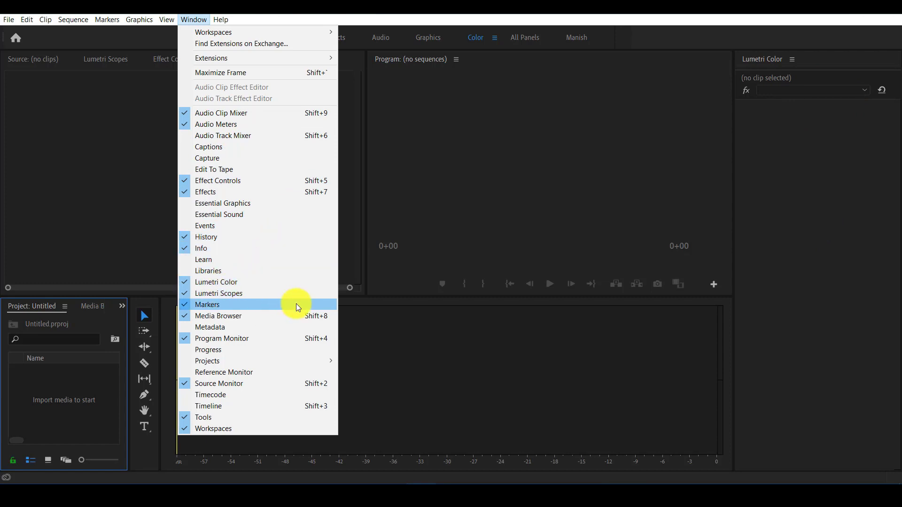
left_click(216, 296)
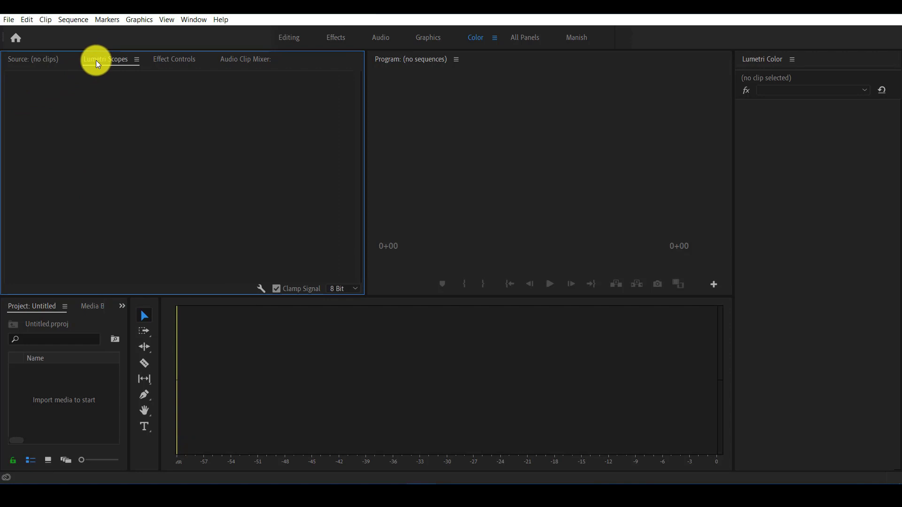
left_click_drag(96, 60, 778, 106)
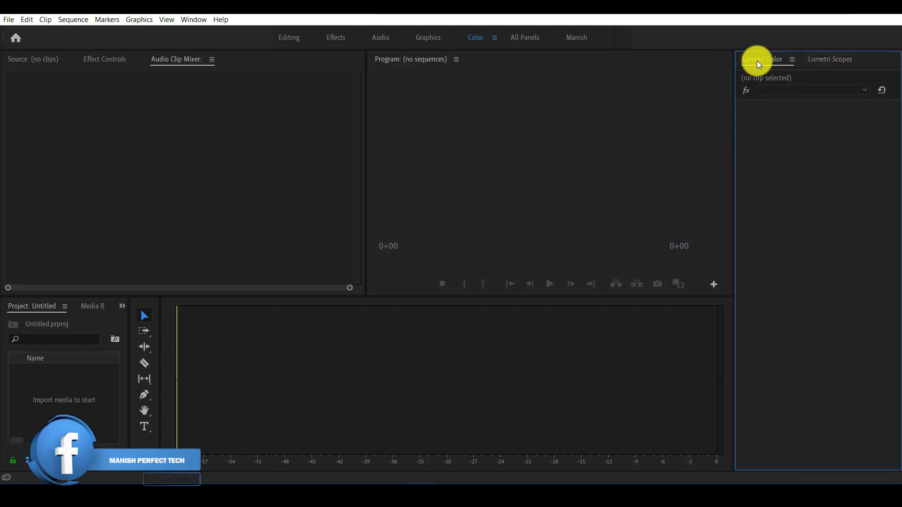
left_click(822, 62)
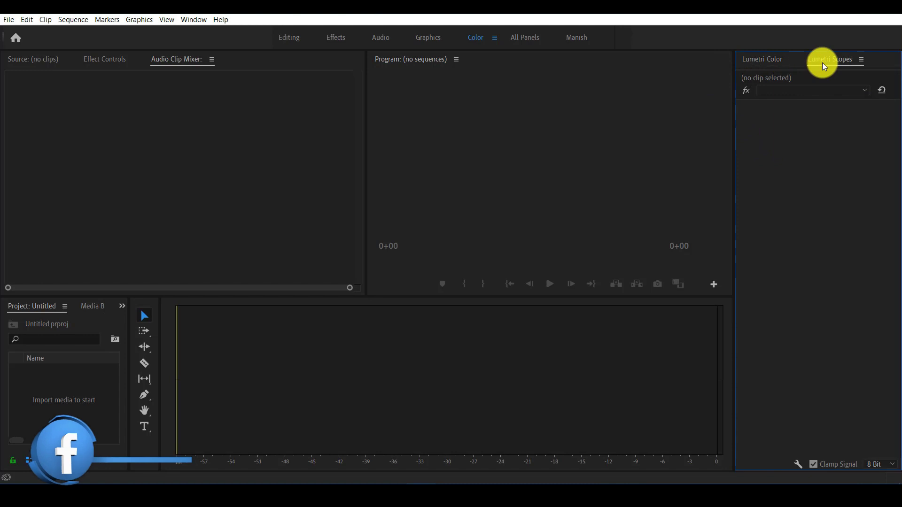
left_click(773, 61)
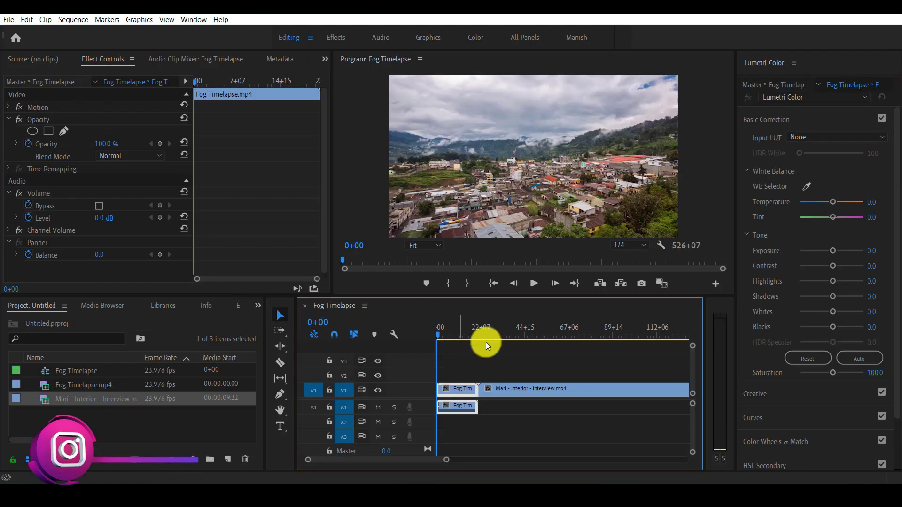
Scrub the Fog Timelapse playhead to preview the mountain-town footage.
left_click(439, 335)
left_click_drag(450, 339, 436, 373)
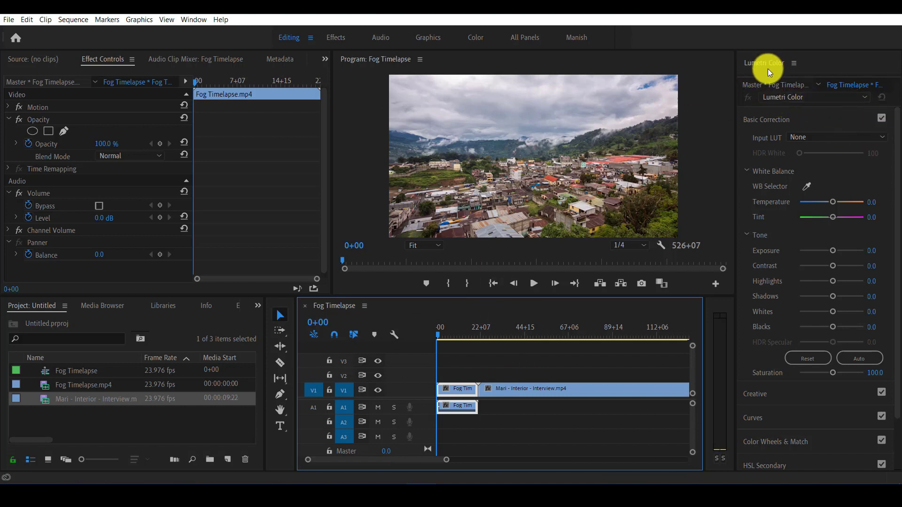
left_click_drag(892, 213, 471, 156)
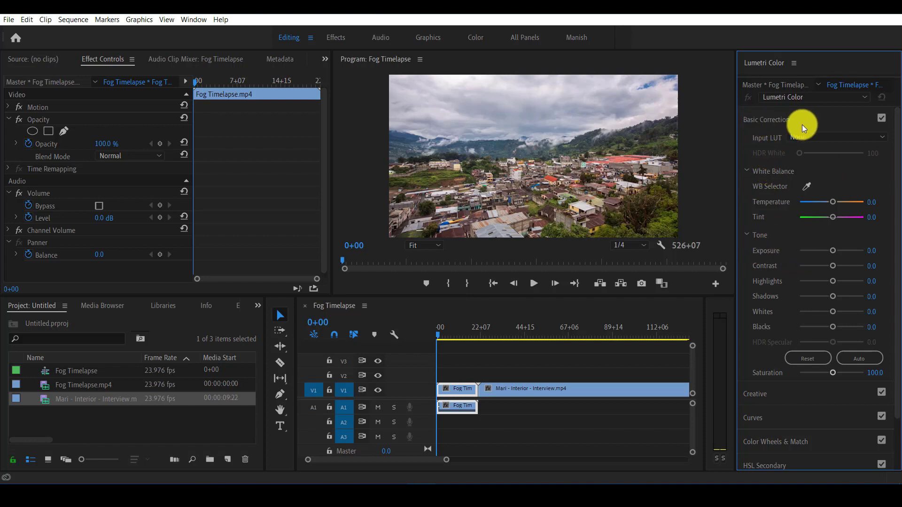
Warm the Temperature and shift Tint toward magenta, then reset Basic Correction to zero.
left_click(790, 120)
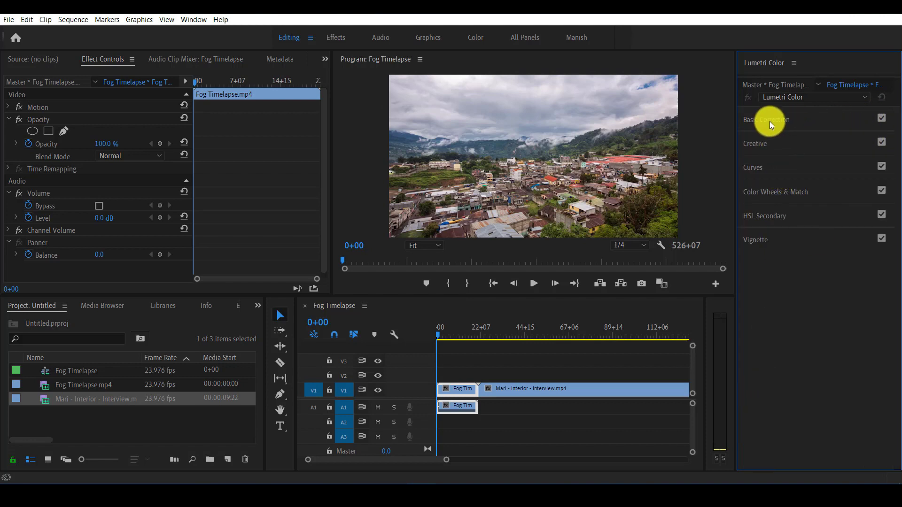
left_click(770, 123)
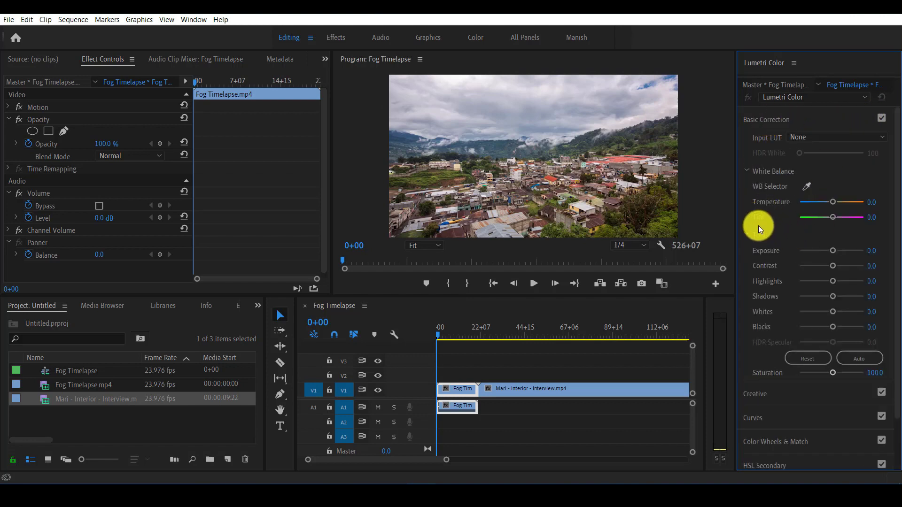
scroll(764, 221, "down", 3)
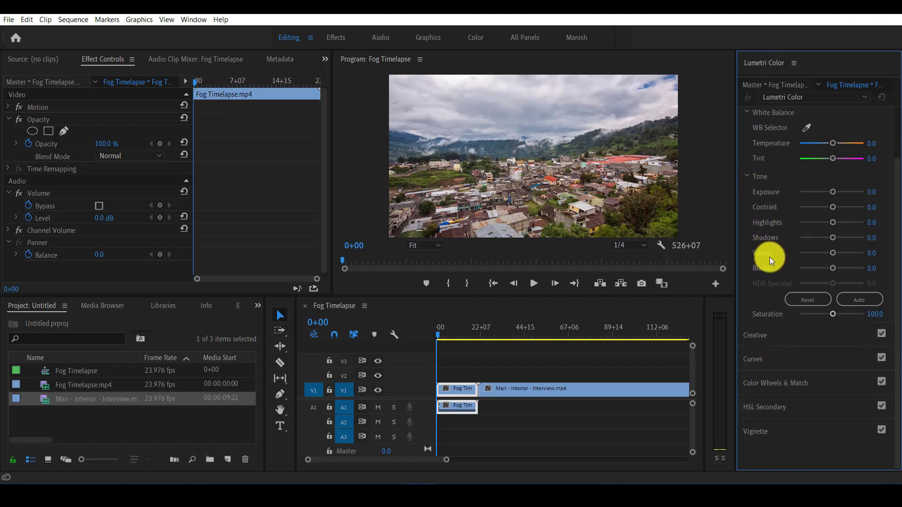
scroll(769, 259, "up", 3)
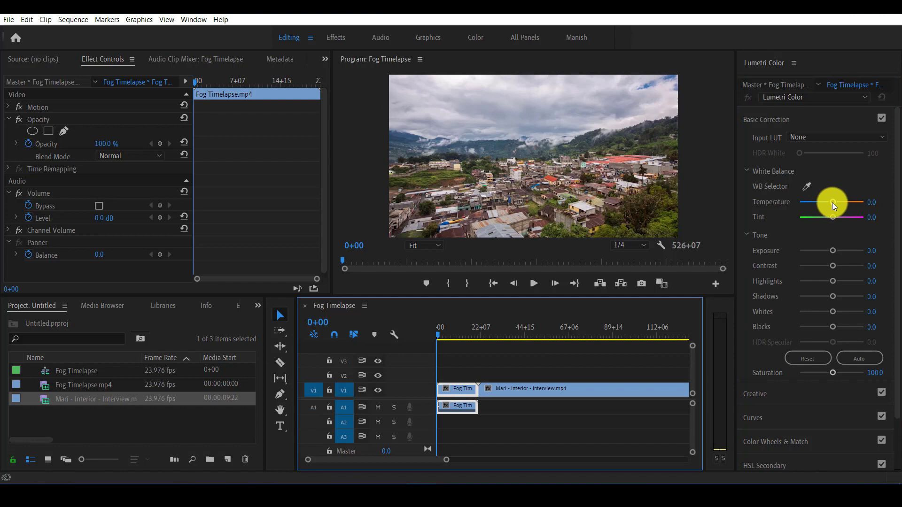
left_click_drag(833, 203, 839, 203)
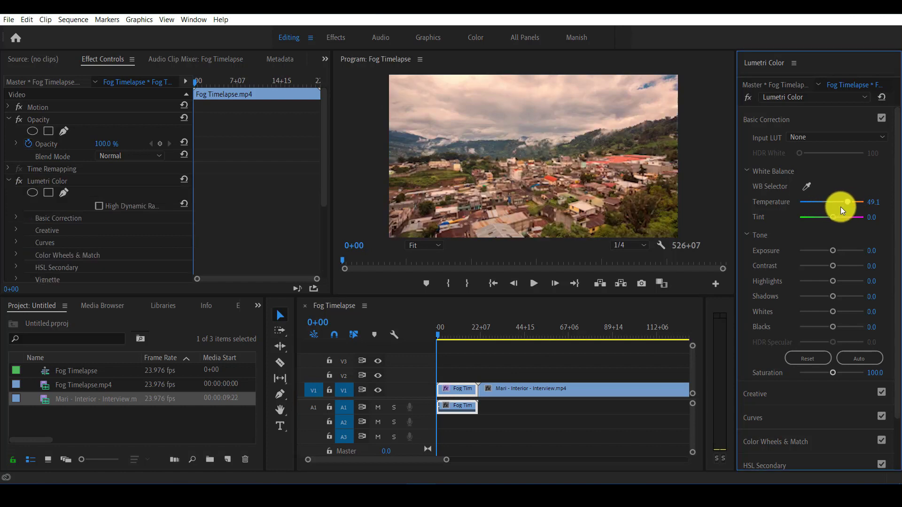
mouse_move(835, 221)
left_mouse_down()
mouse_move(817, 221)
mouse_move(835, 218)
left_mouse_up()
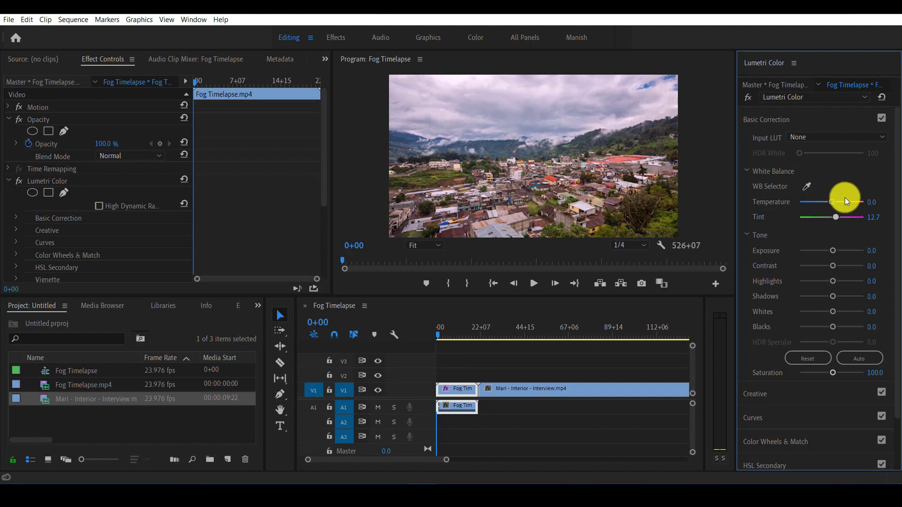
left_click(882, 104)
left_click(781, 121)
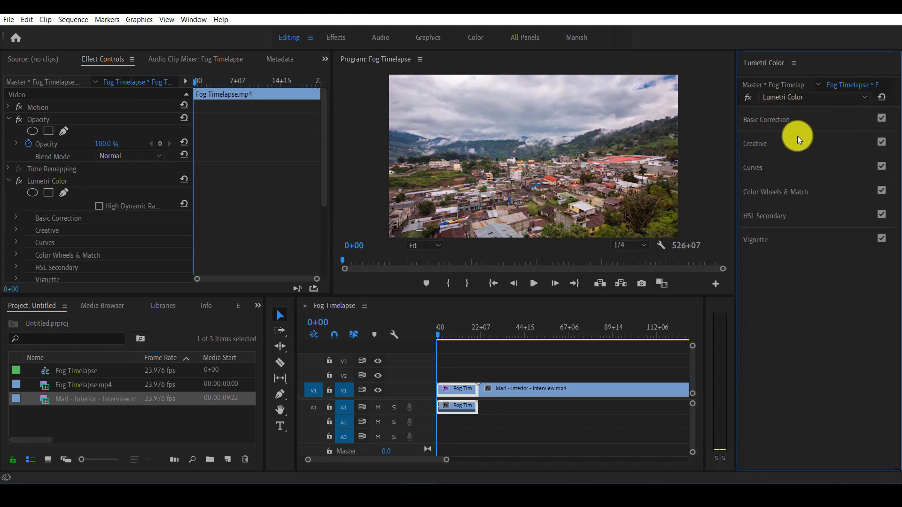
left_click(776, 147)
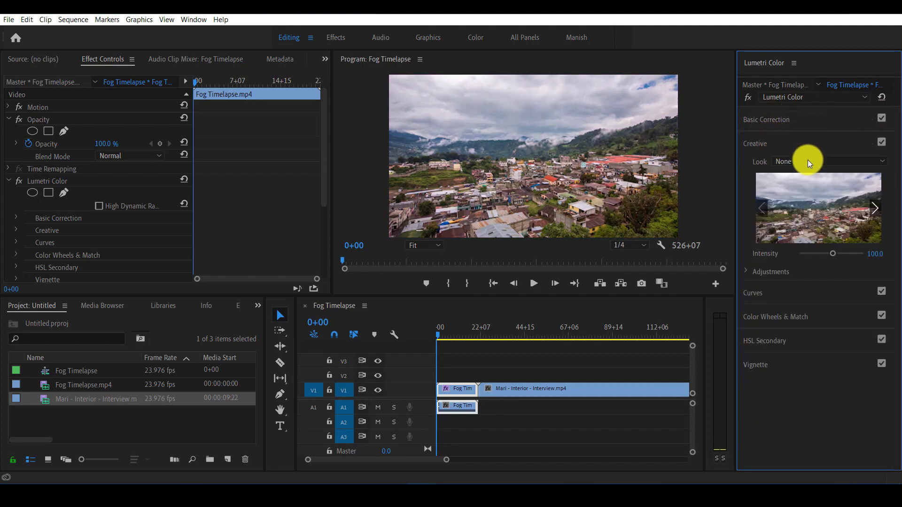
left_click(869, 164)
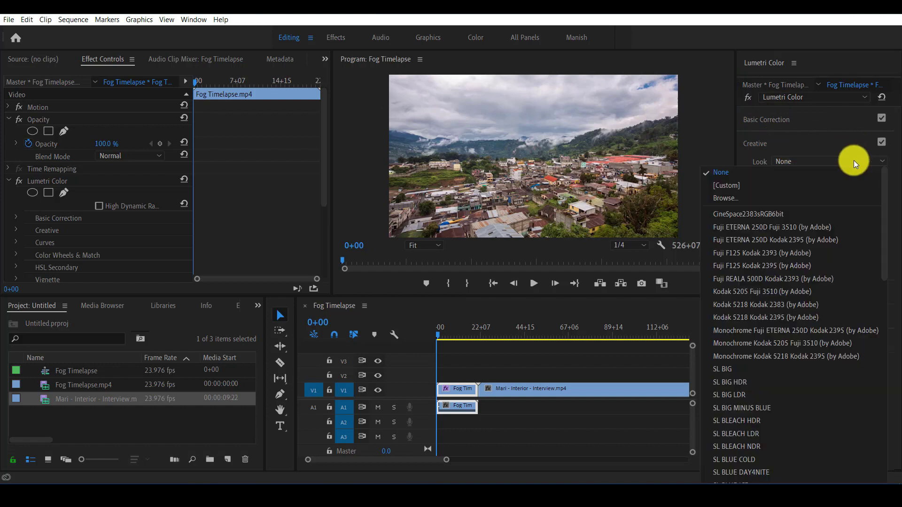
scroll(838, 400, "down", 10)
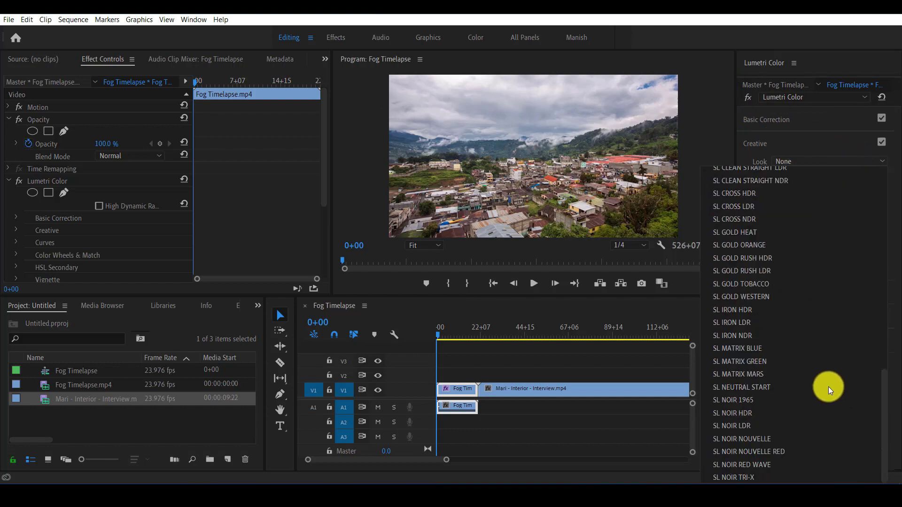
scroll(829, 390, "up", 10)
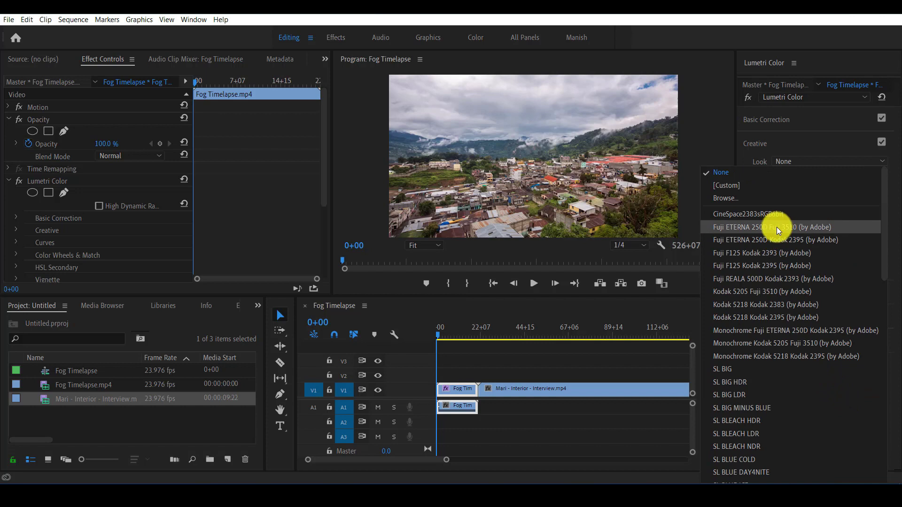
left_click(778, 228)
left_click(826, 161)
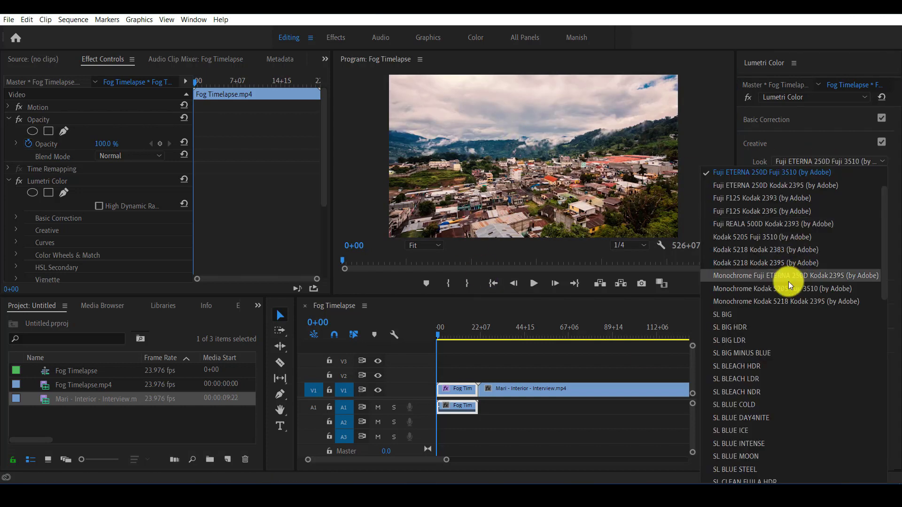
left_click(790, 288)
left_click(819, 161)
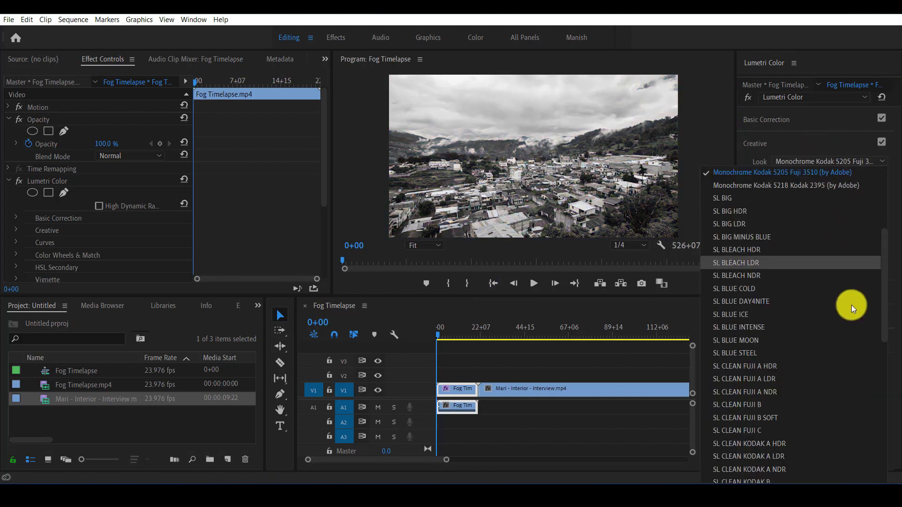
left_click(775, 339)
left_click(827, 161)
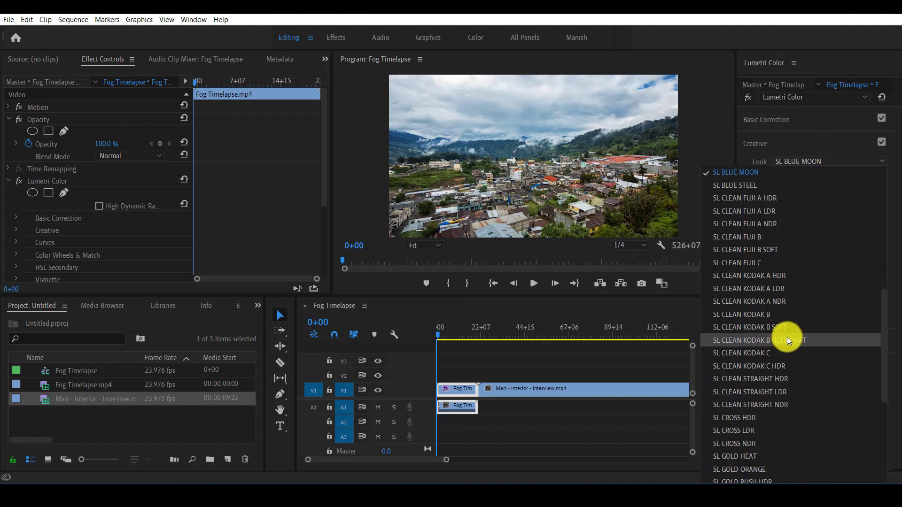
scroll(789, 340, "down", 5)
left_click(757, 390)
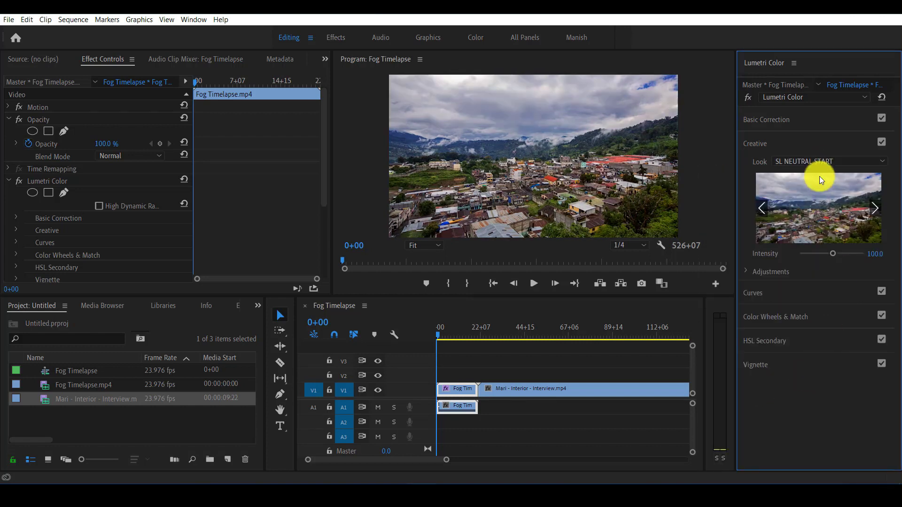
left_click(817, 162)
scroll(802, 275, "up", 10)
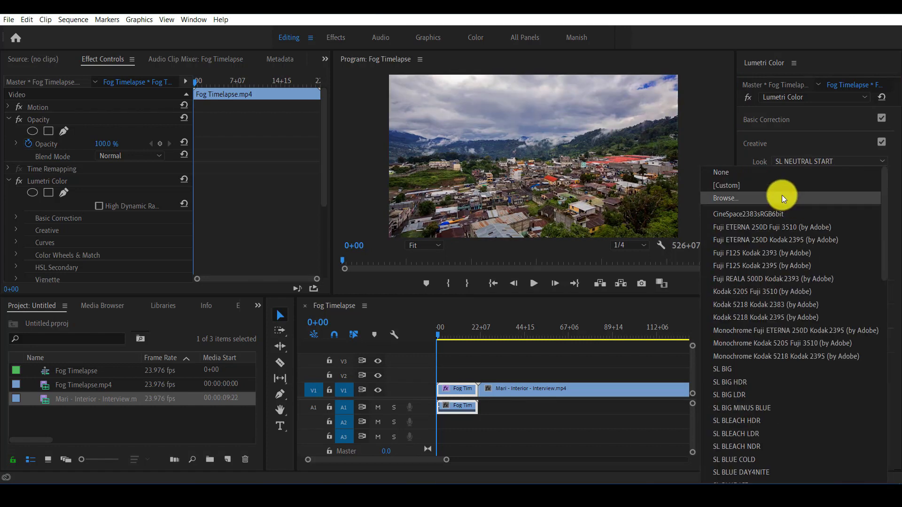
left_click(786, 172)
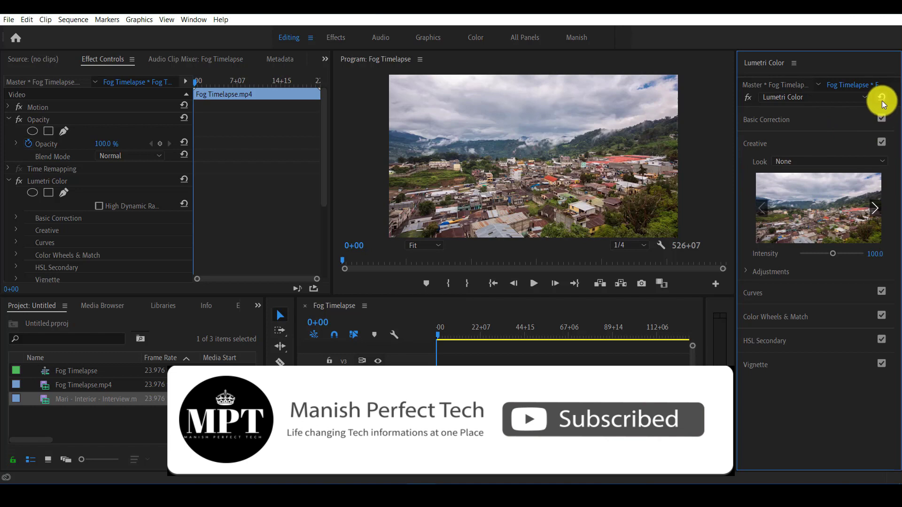
left_click(796, 142)
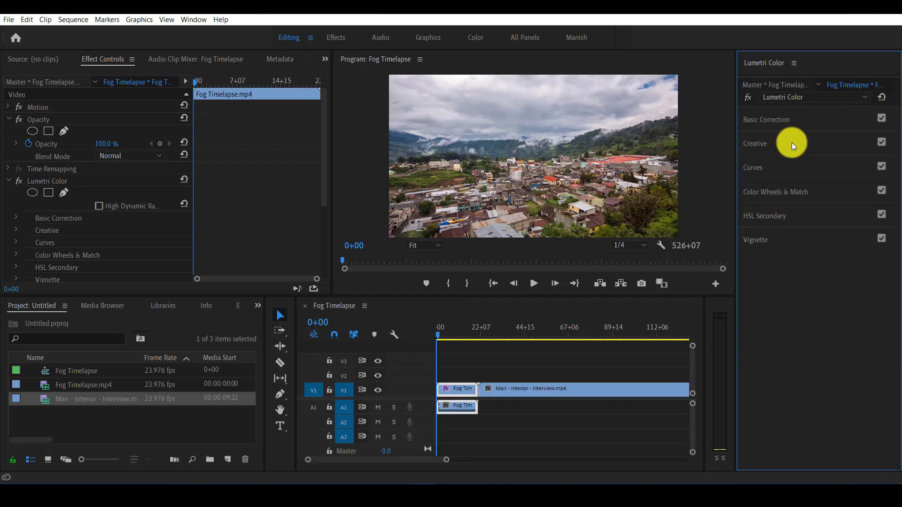
Sample an image colour onto the Hue vs Sat curve as a control point.
left_click(762, 172)
scroll(886, 254, "down", 5)
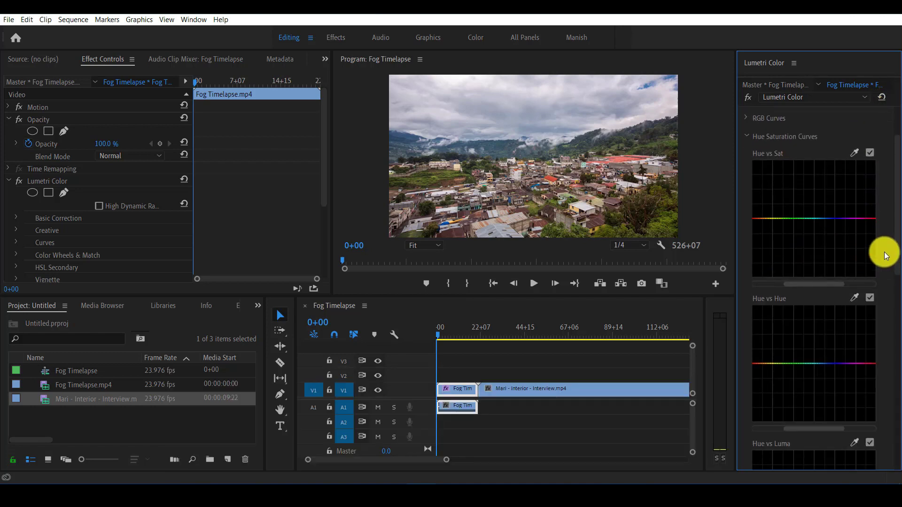
scroll(886, 270, "up", 4)
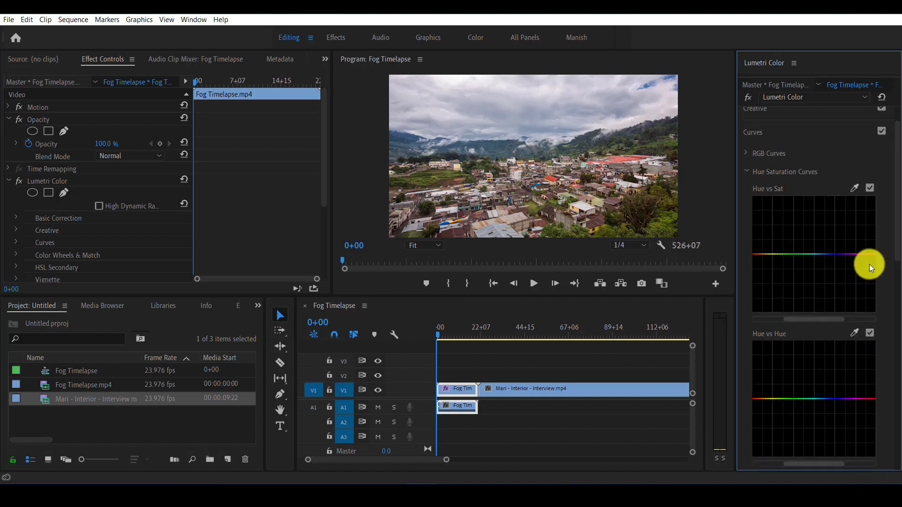
left_click(515, 147)
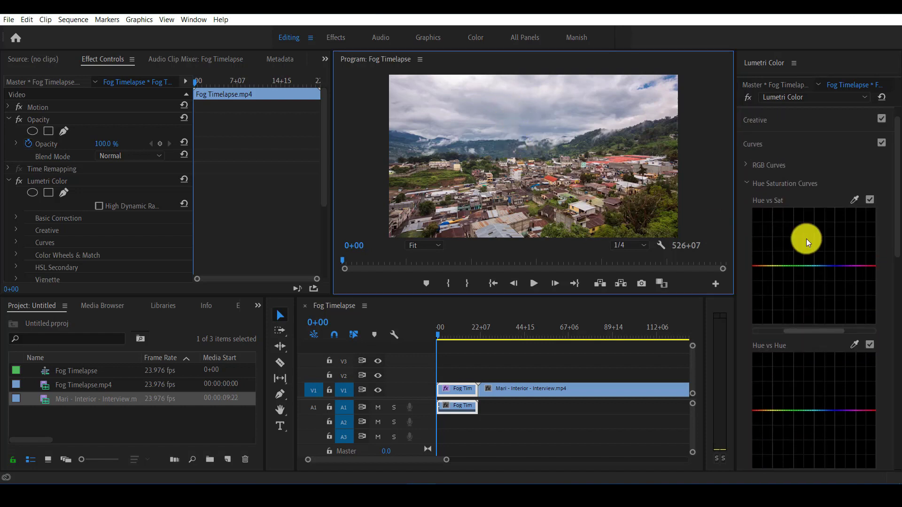
left_click(854, 200)
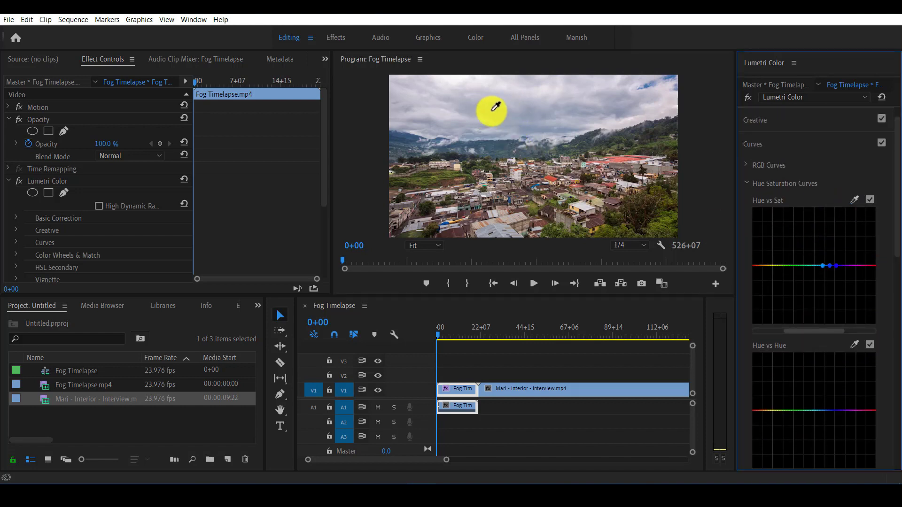
left_click(830, 268)
left_click_drag(831, 268, 794, 226)
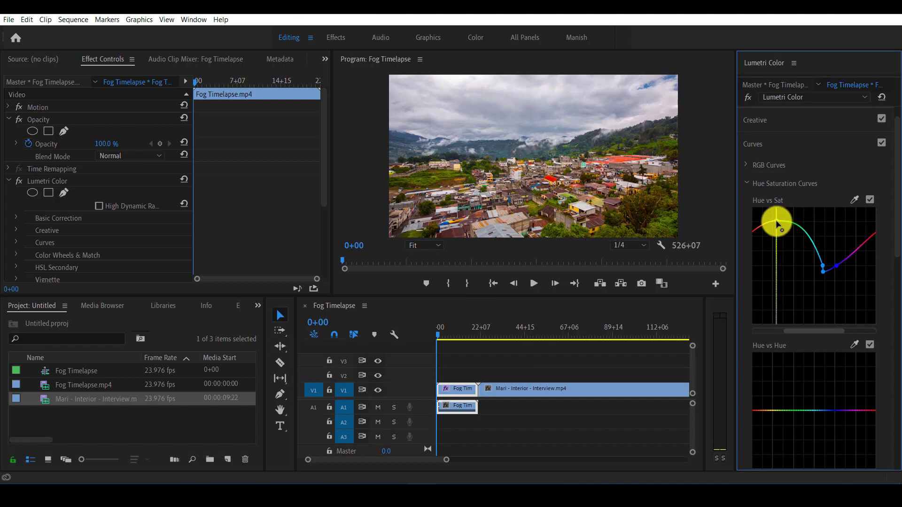
Boost yellow-green and purple saturation, cut reds, and try a Hue vs Hue shift.
left_click_drag(792, 216, 785, 215)
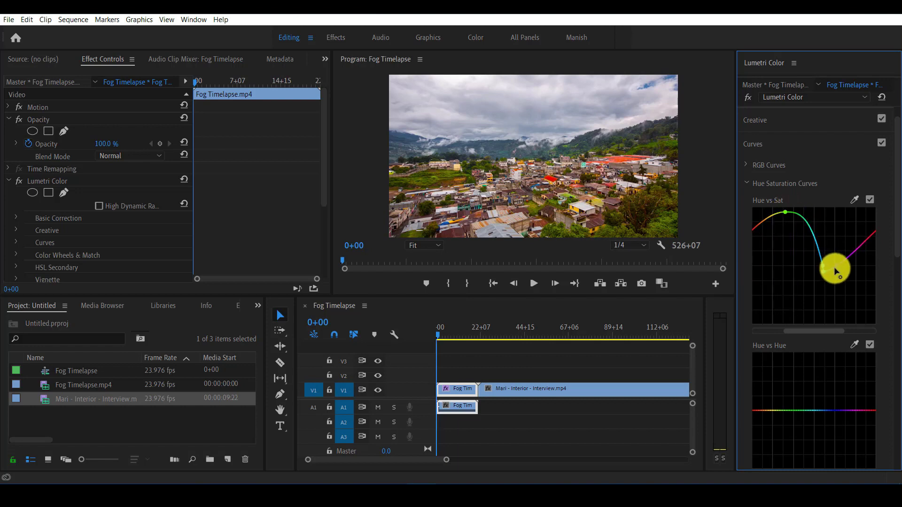
left_click_drag(837, 269, 861, 218)
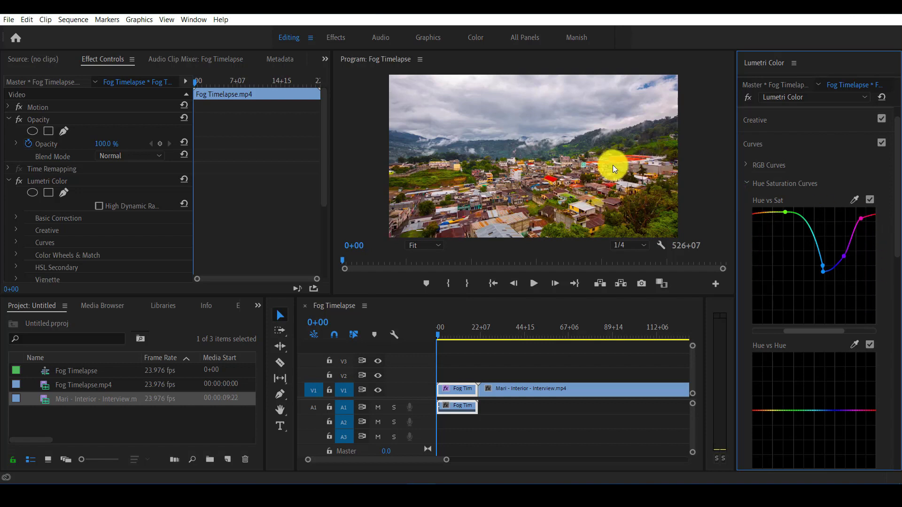
left_click_drag(873, 217, 879, 283)
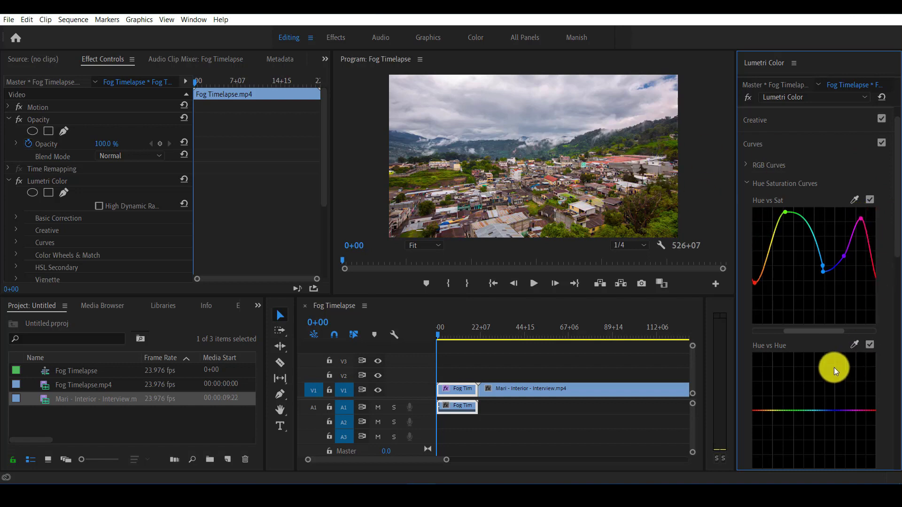
scroll(833, 367, "down", 2)
scroll(791, 304, "down", 2)
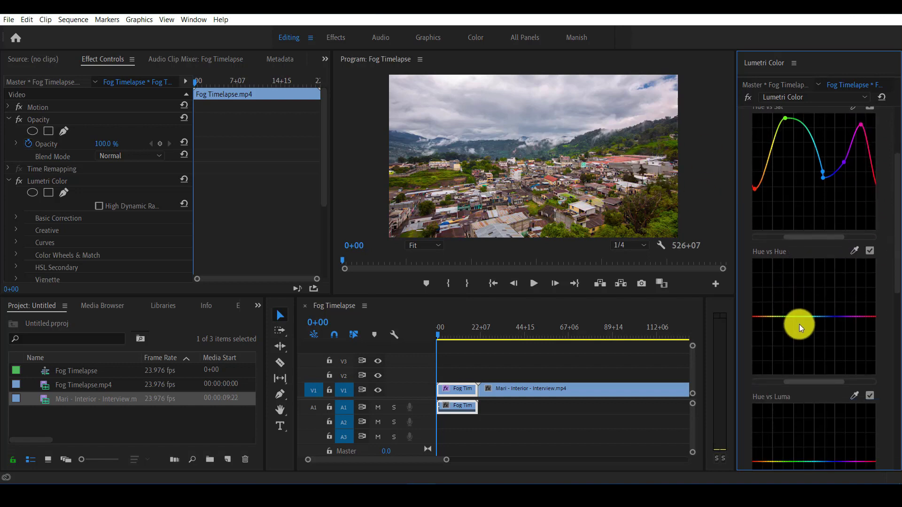
scroll(800, 329, "down", 5)
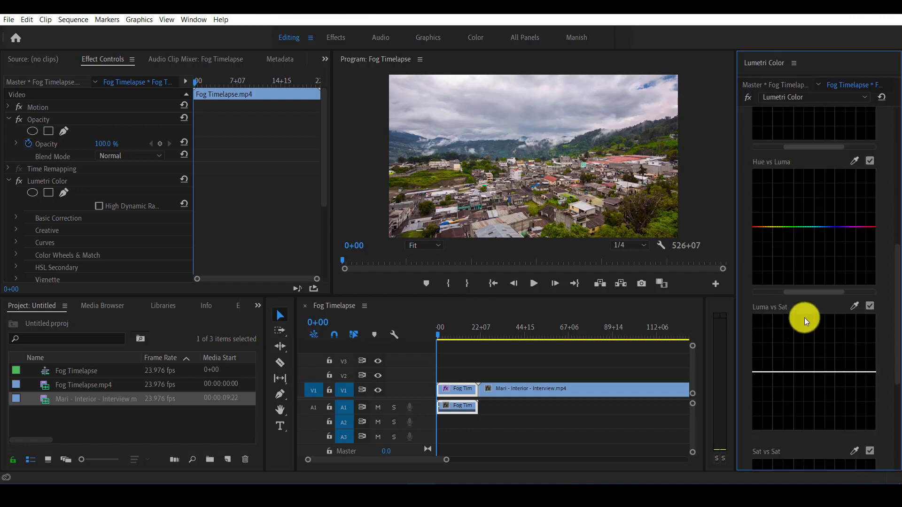
scroll(808, 330, "up", 3)
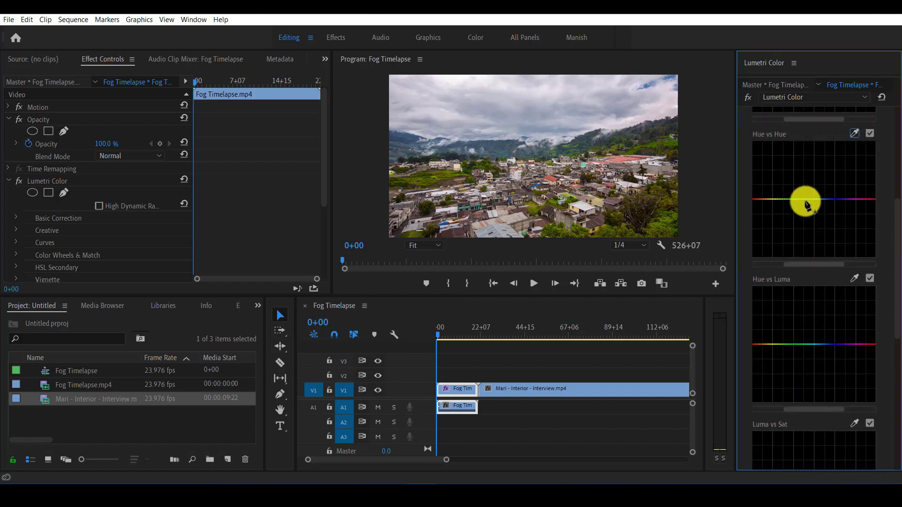
left_click_drag(812, 246, 808, 197)
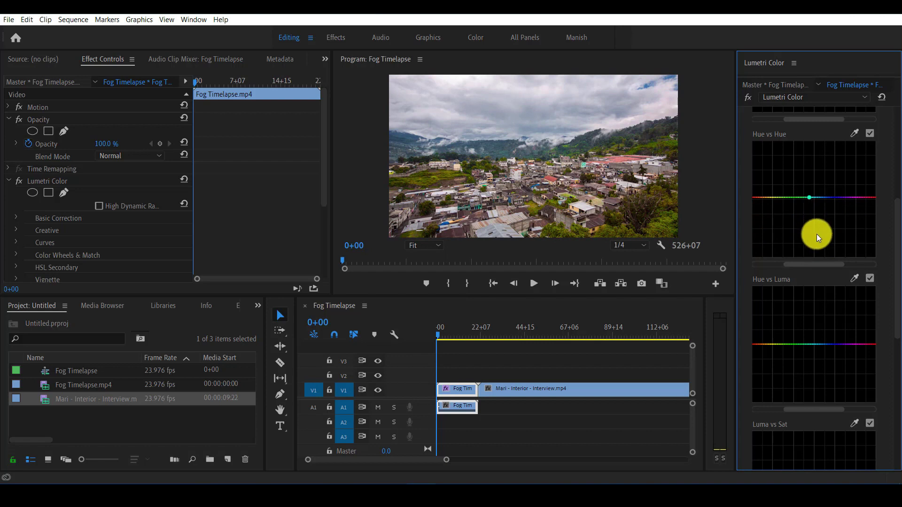
scroll(817, 234, "up", 3)
scroll(836, 241, "up", 2)
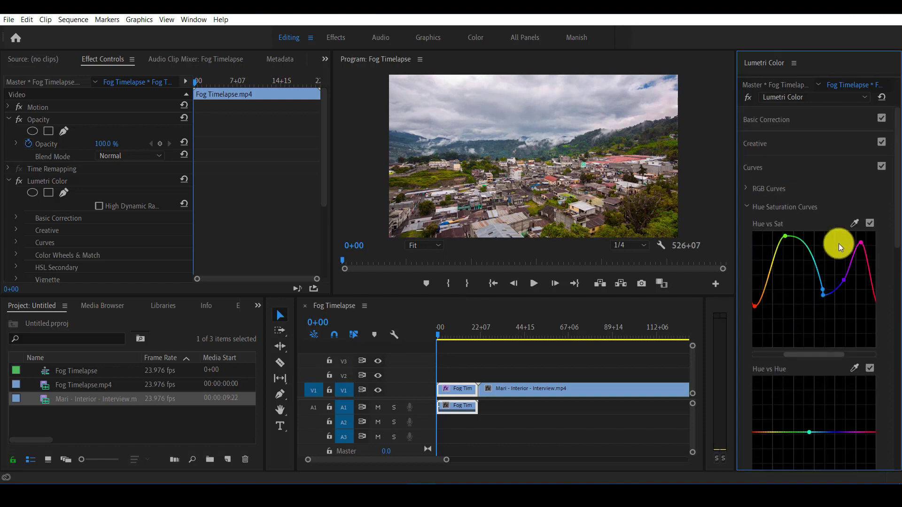
In Color Wheels & Match, raise the midtones and highlights and lower the shadows.
left_click(763, 168)
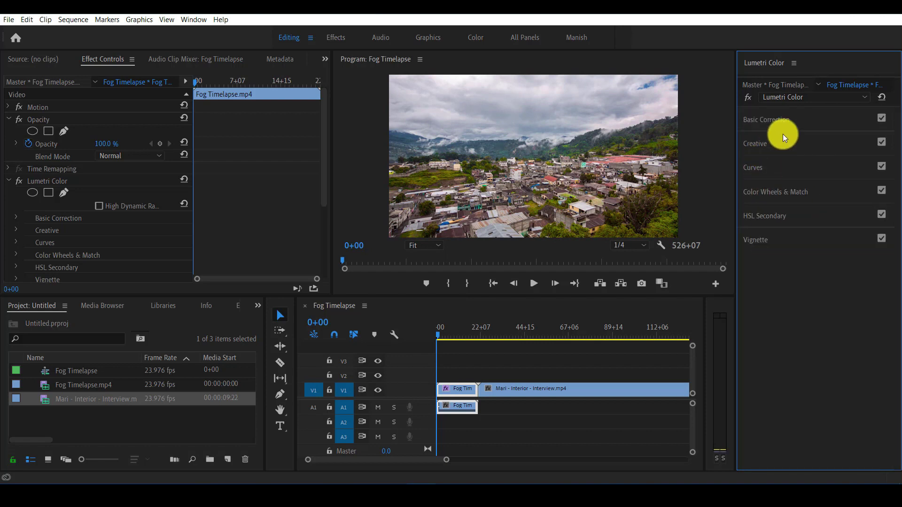
left_click(804, 191)
scroll(791, 219, "down", 1)
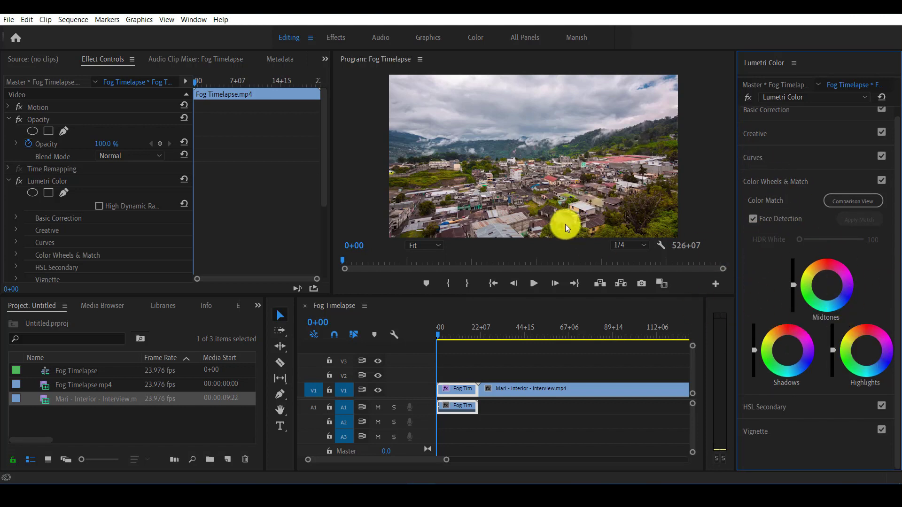
left_click(449, 390)
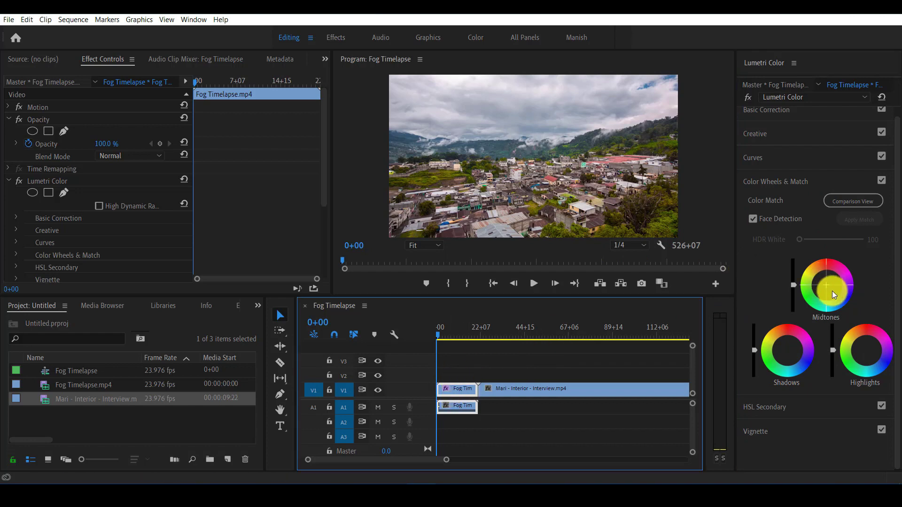
left_click_drag(794, 286, 807, 234)
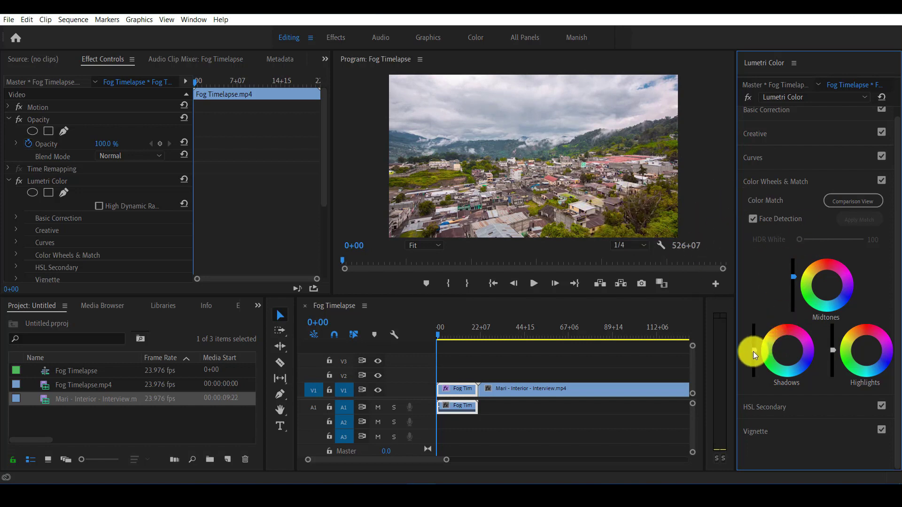
left_click_drag(757, 351, 771, 458)
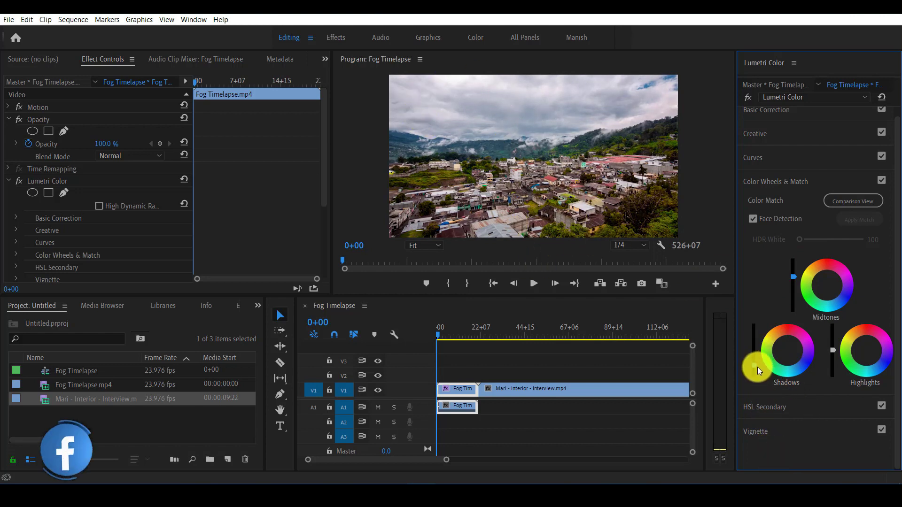
left_click_drag(754, 367, 757, 395)
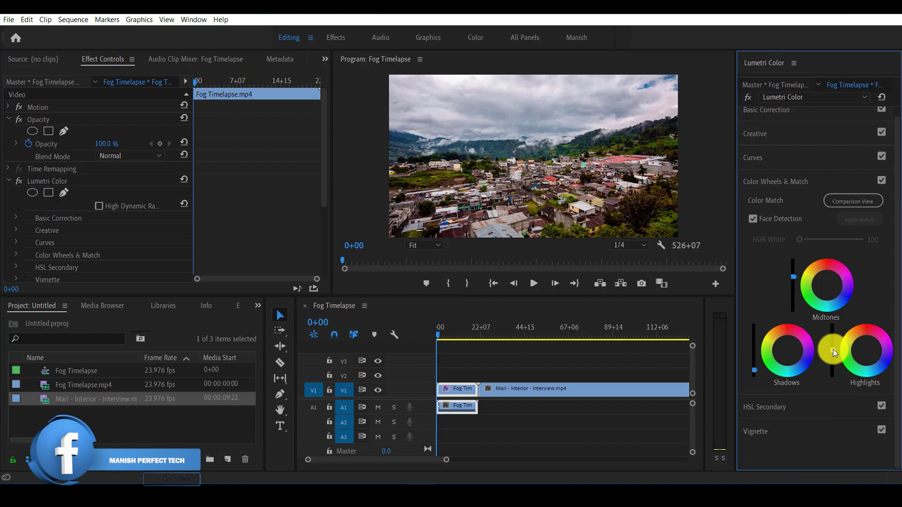
left_click_drag(833, 348, 832, 338)
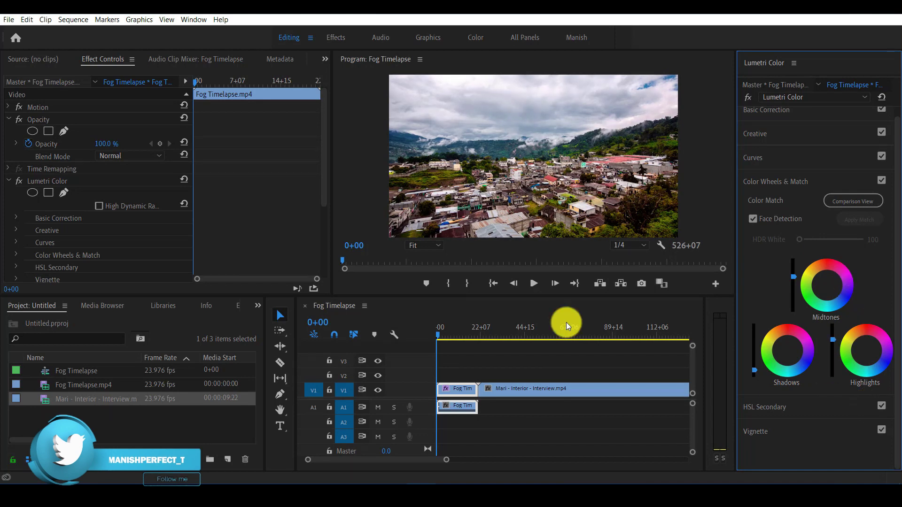
Play back the graded timelapse, then collapse the colour wheels.
key("space")
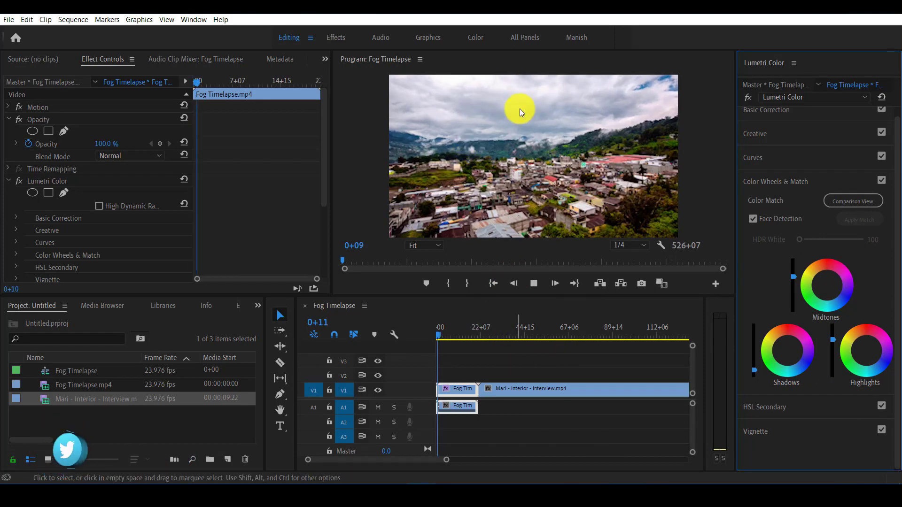
key("space")
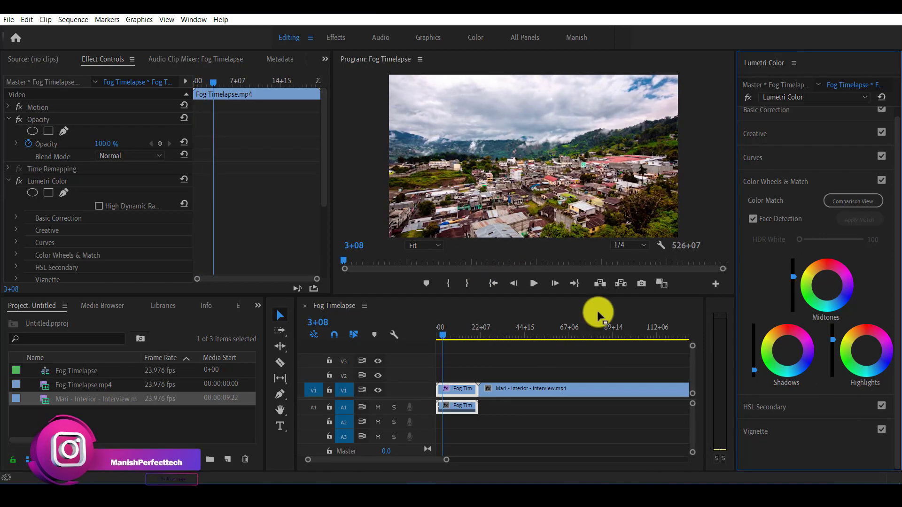
left_click(753, 178)
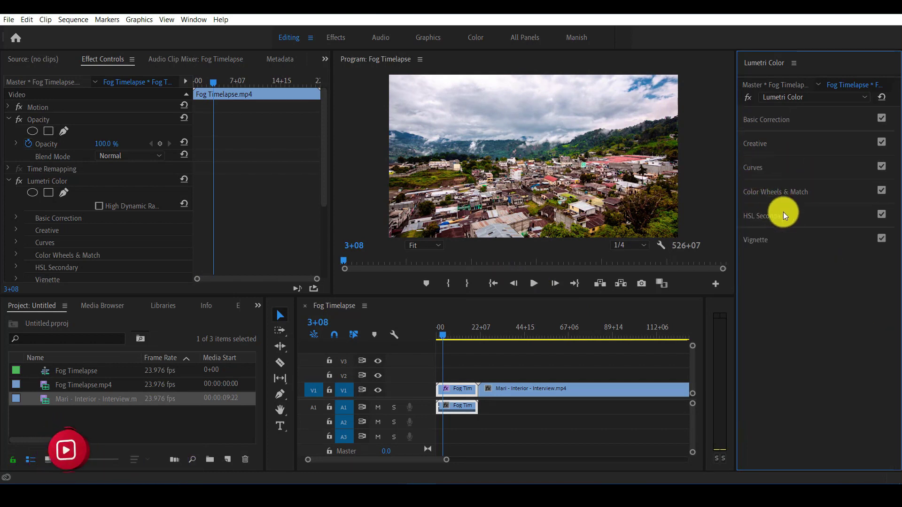
Key a cloud colour from the image in HSL Secondary and refine its hue range.
left_click(768, 216)
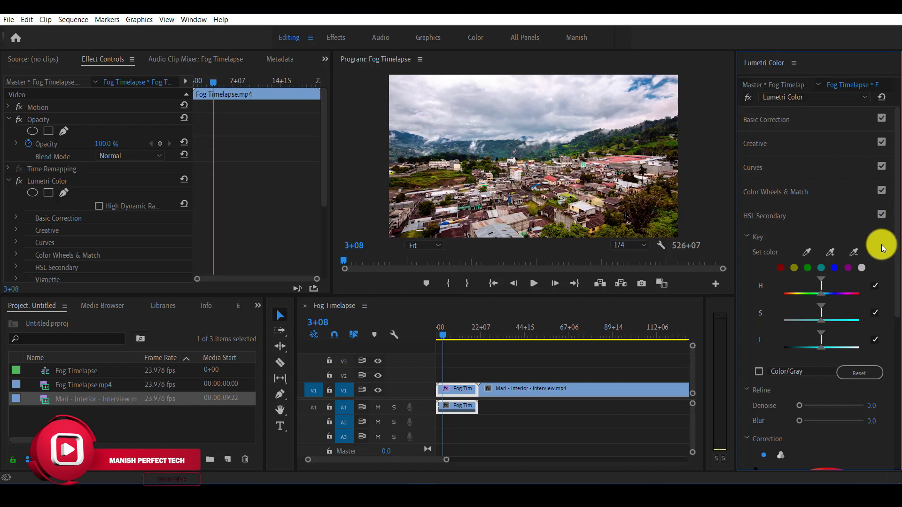
scroll(880, 243, "down", 4)
scroll(887, 243, "up", 2)
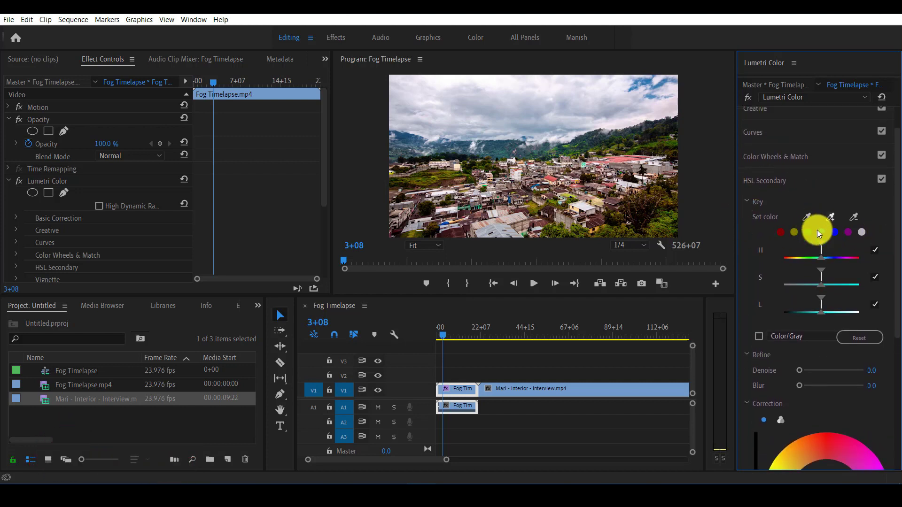
left_click(806, 217)
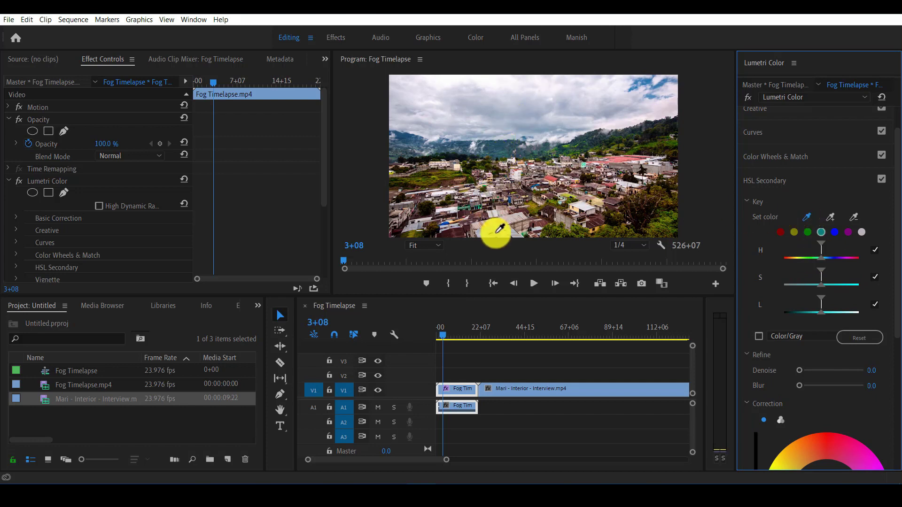
left_click(446, 114)
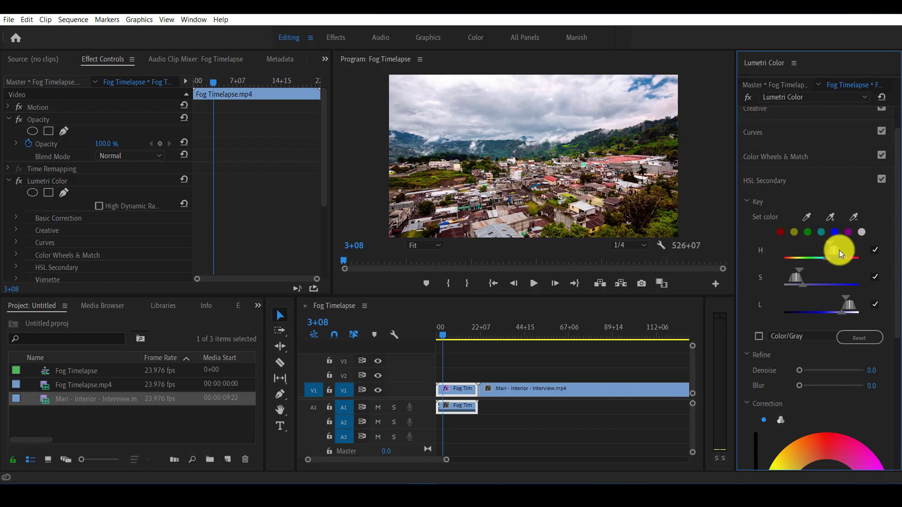
mouse_move(830, 250)
left_mouse_down()
mouse_move(822, 250)
mouse_move(844, 252)
mouse_move(833, 252)
left_mouse_up()
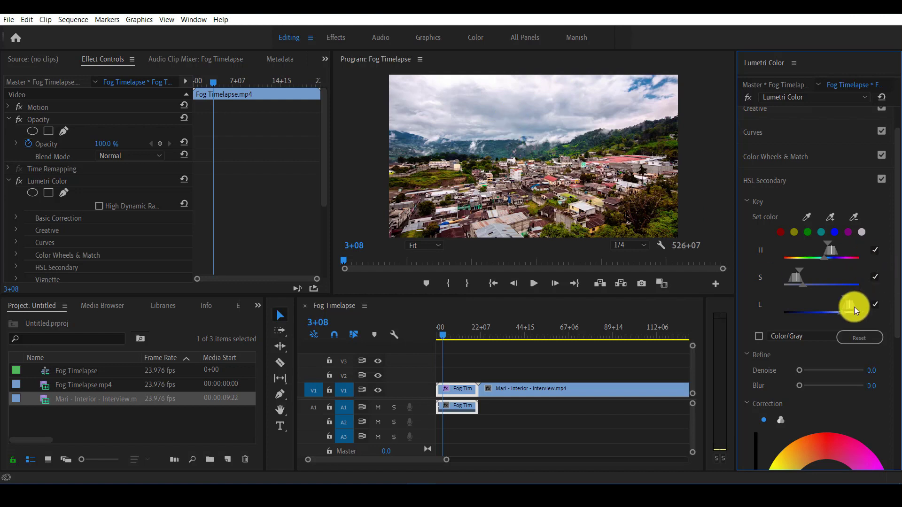
Set the correction to temperature 20, tint -43.6, contrast 50.9, saturation 83.6.
scroll(767, 281, "down", 5)
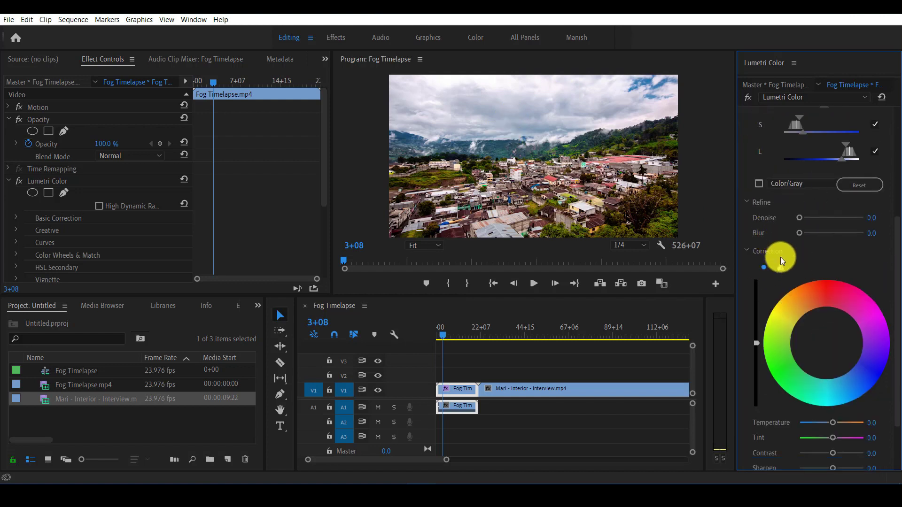
scroll(771, 382, "down", 3)
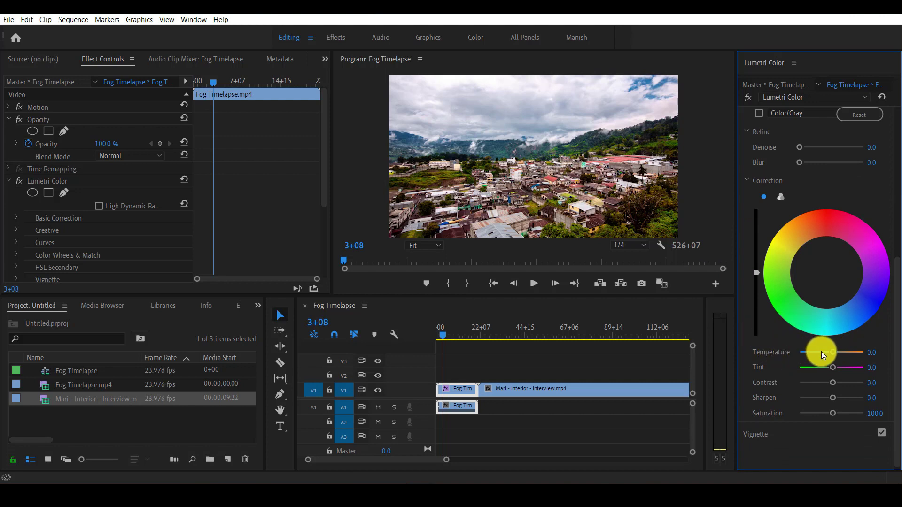
left_click_drag(832, 353, 827, 416)
scroll(812, 212, "up", 10)
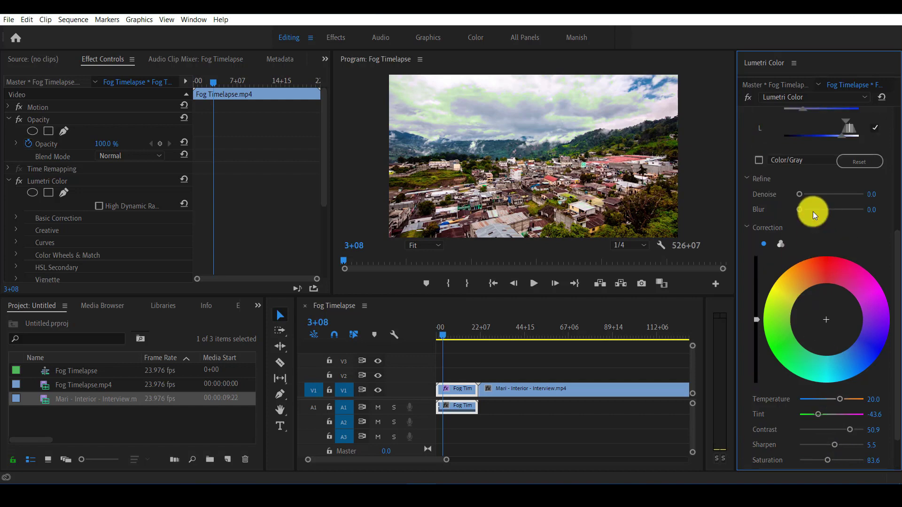
left_click(799, 218)
left_click(778, 214)
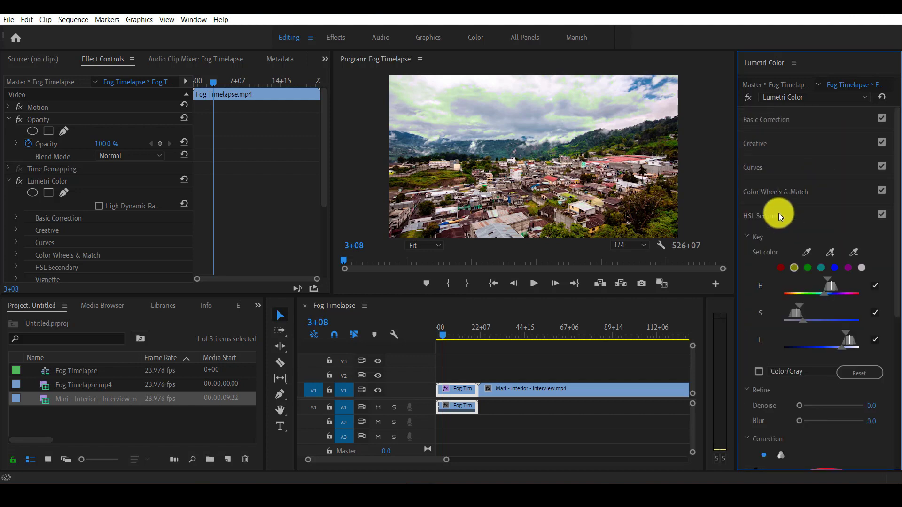
Reset the Lumetri Color effect and set exposure to -0.1 and contrast 10.9.
left_click(763, 216)
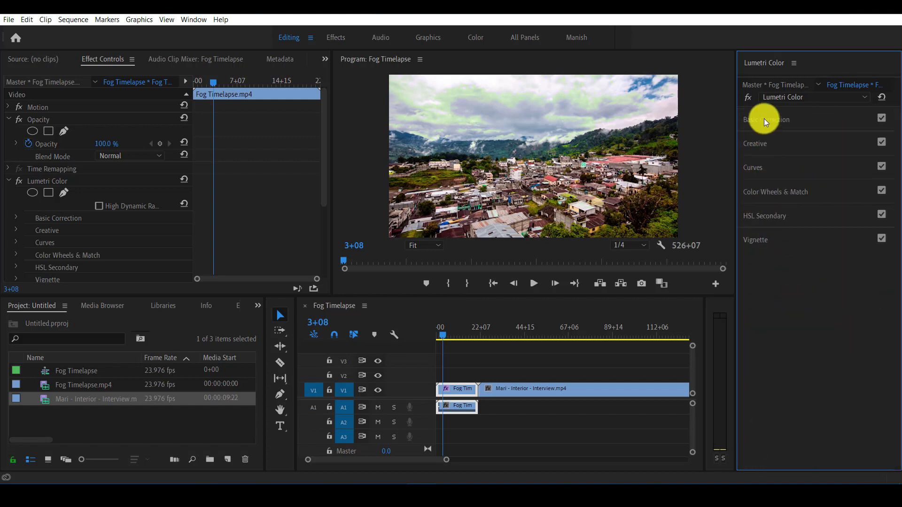
left_click(764, 118)
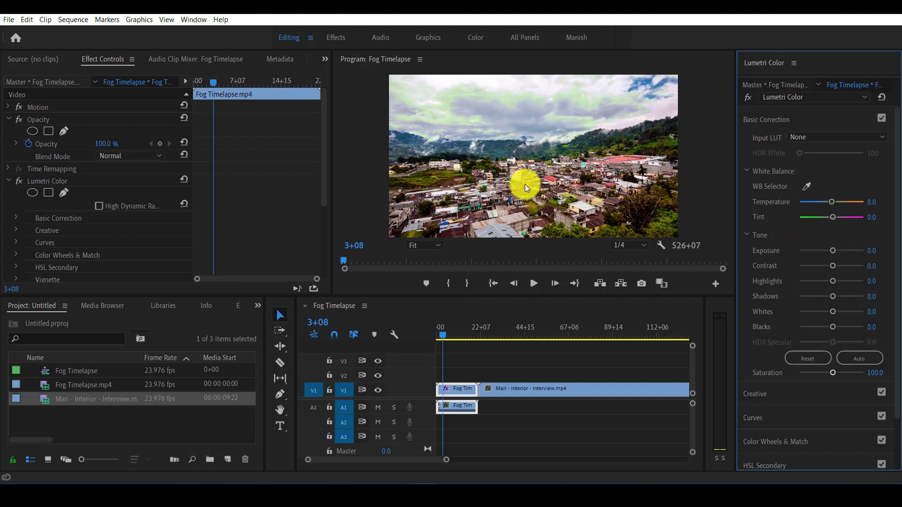
left_click(881, 98)
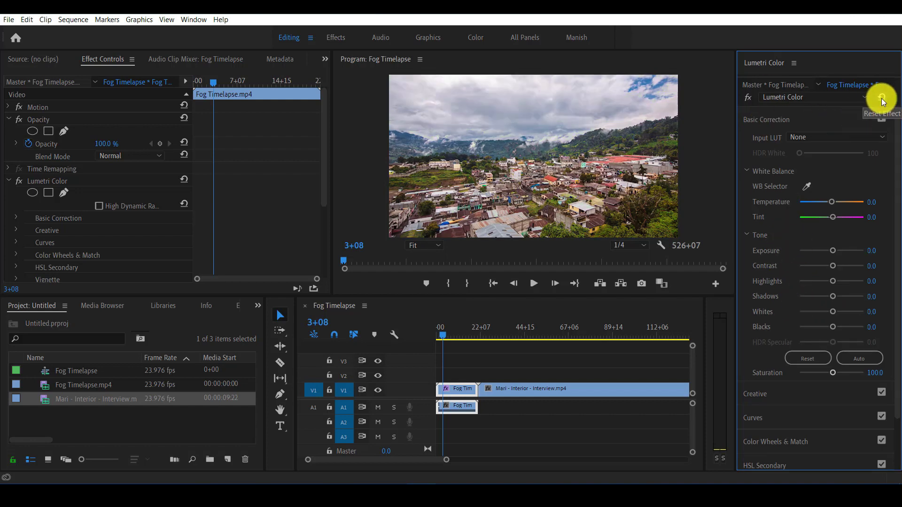
left_click_drag(836, 252, 834, 269)
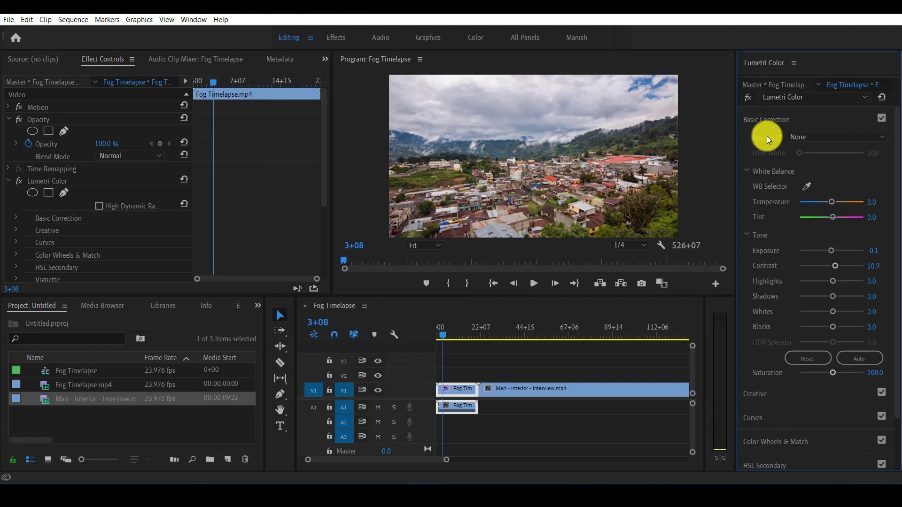
Collapse Basic Correction, Curves and HSL Secondary, leaving Vignette expanded.
left_click(771, 121)
left_click(765, 170)
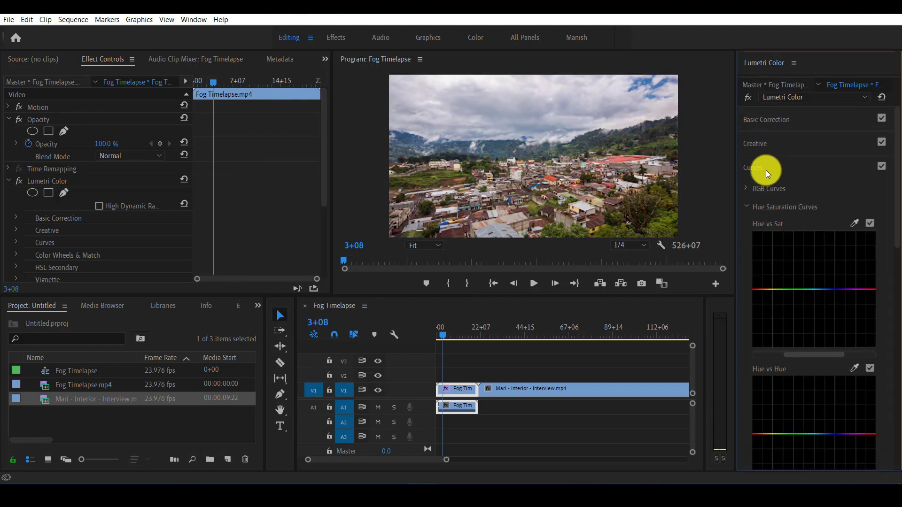
left_click(765, 170)
left_click(775, 217)
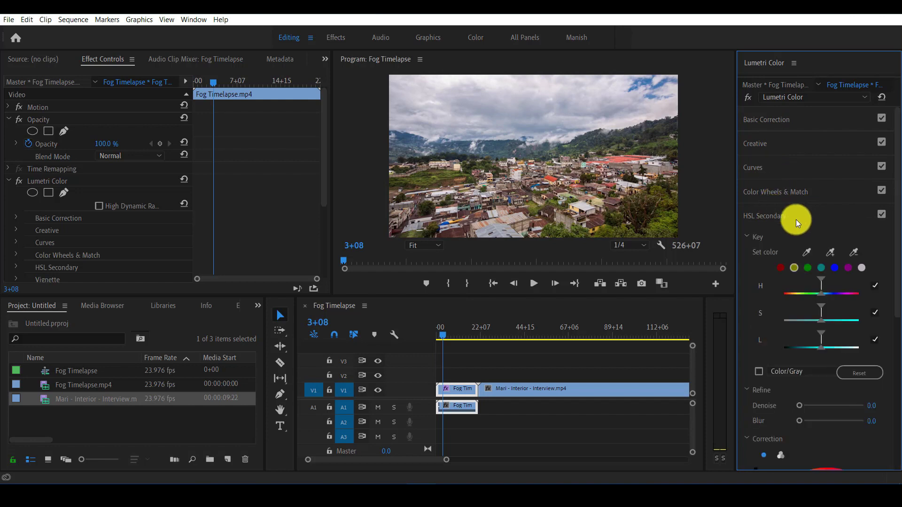
left_click(782, 218)
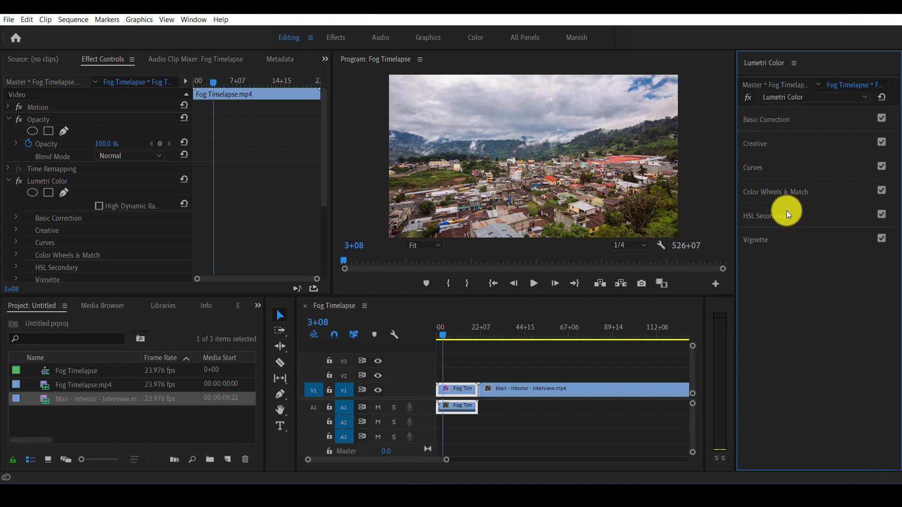
left_click(775, 247)
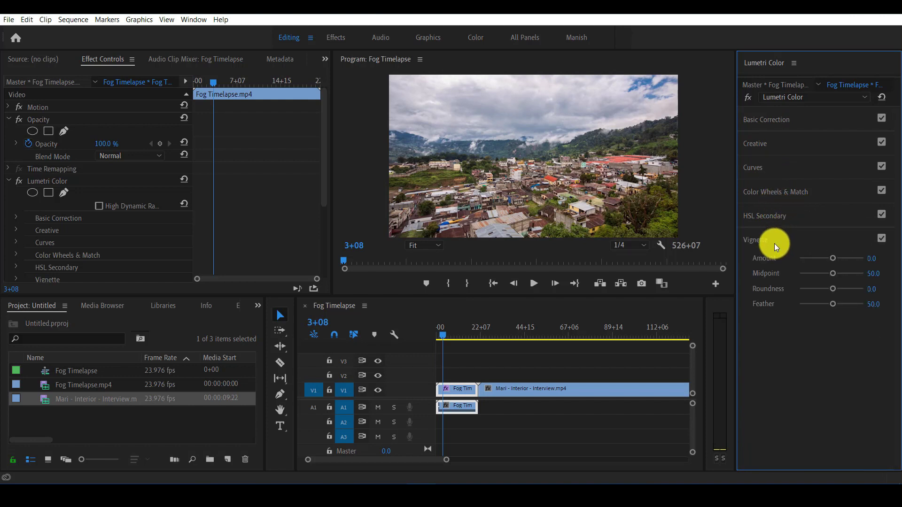
Set the vignette to amount 0.1, midpoint 48.2, roundness -1.8 and feather 49.1.
left_click(774, 242)
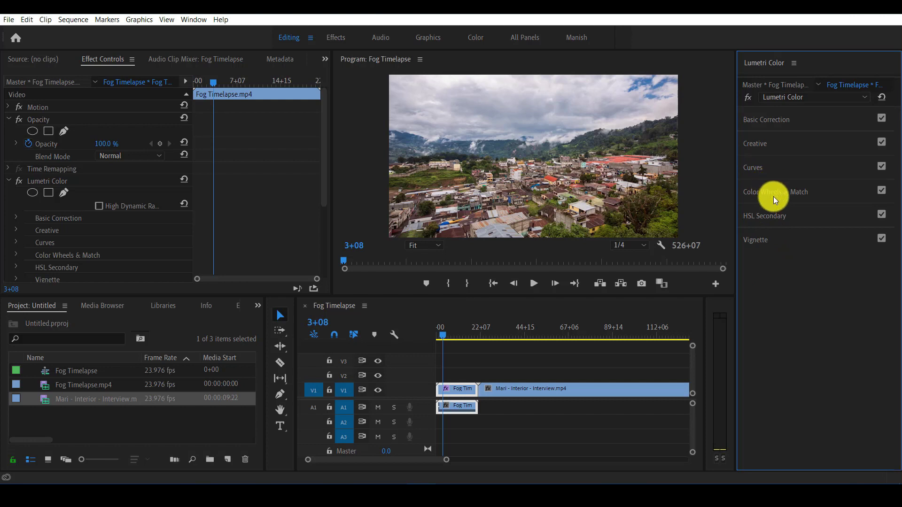
left_click(771, 240)
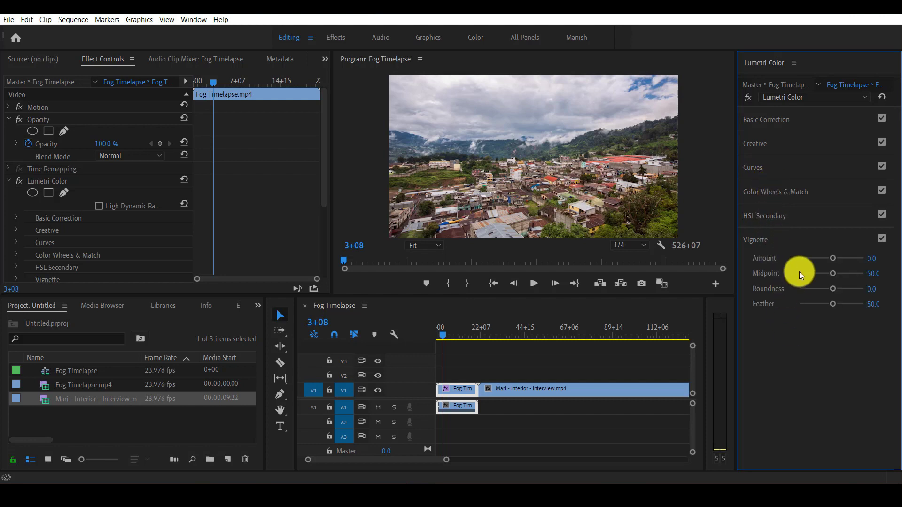
left_click_drag(833, 258, 830, 308)
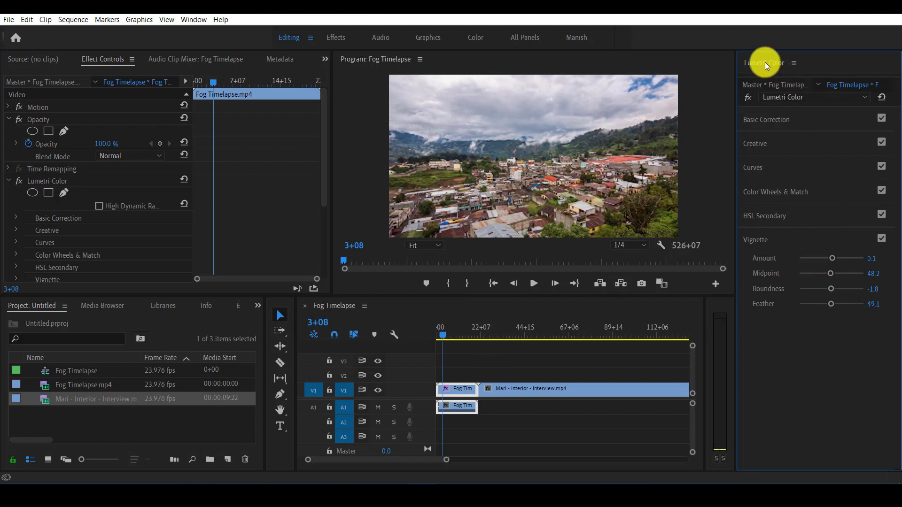
left_click(765, 238)
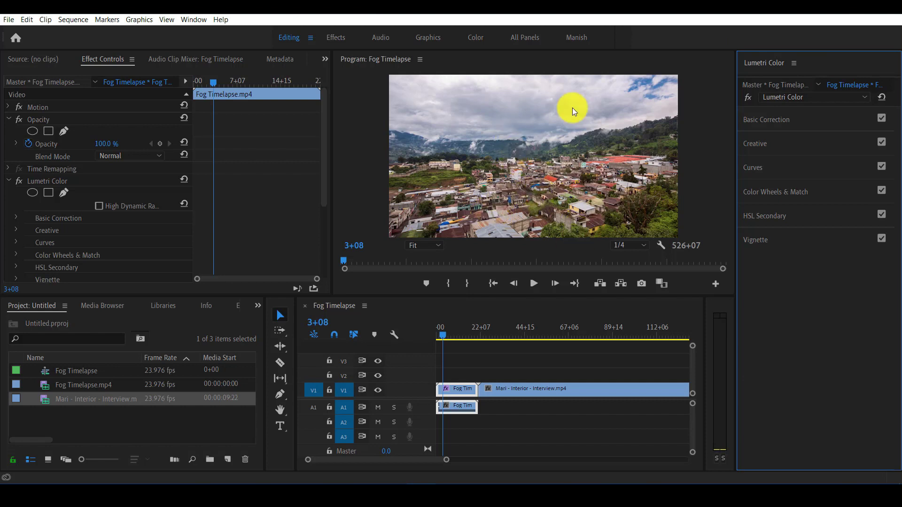
left_click(814, 390)
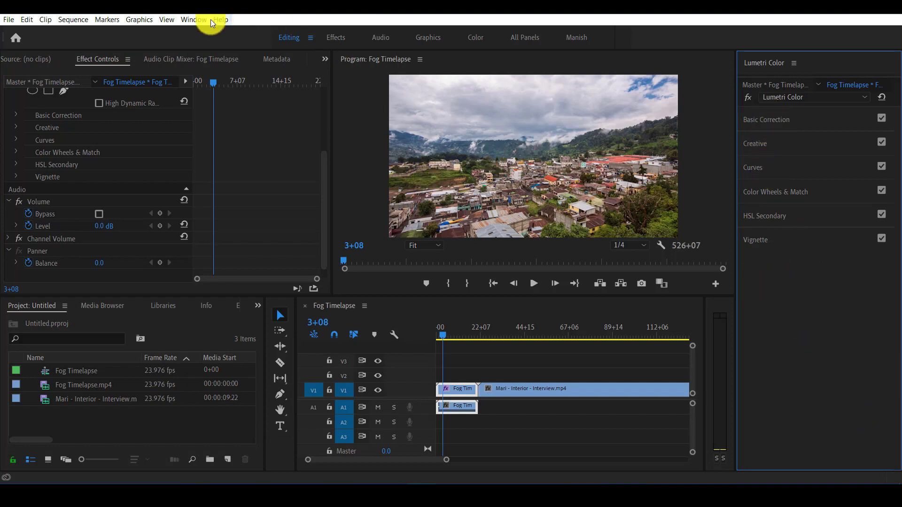
Open Lumetri Scopes from the Window menu and expand Basic Correction beside the waveform.
left_click(192, 18)
left_click(220, 292)
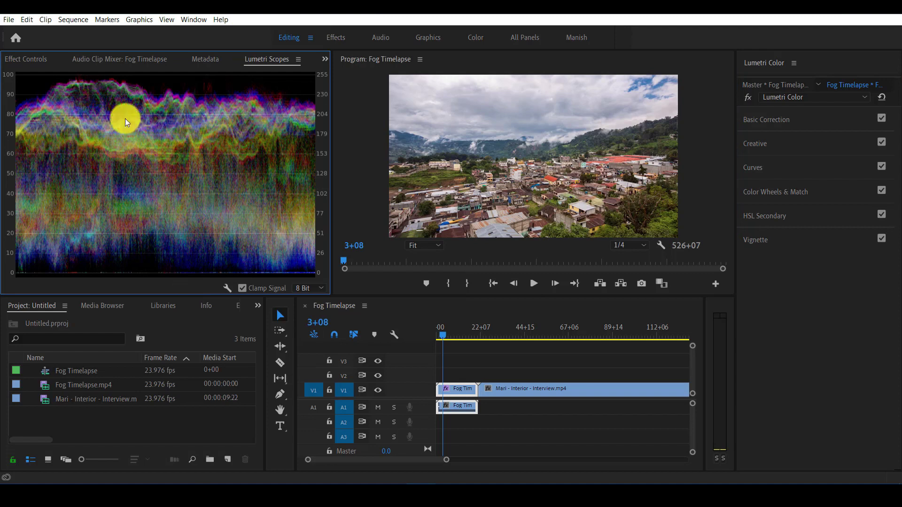
left_click(806, 119)
left_click(804, 117)
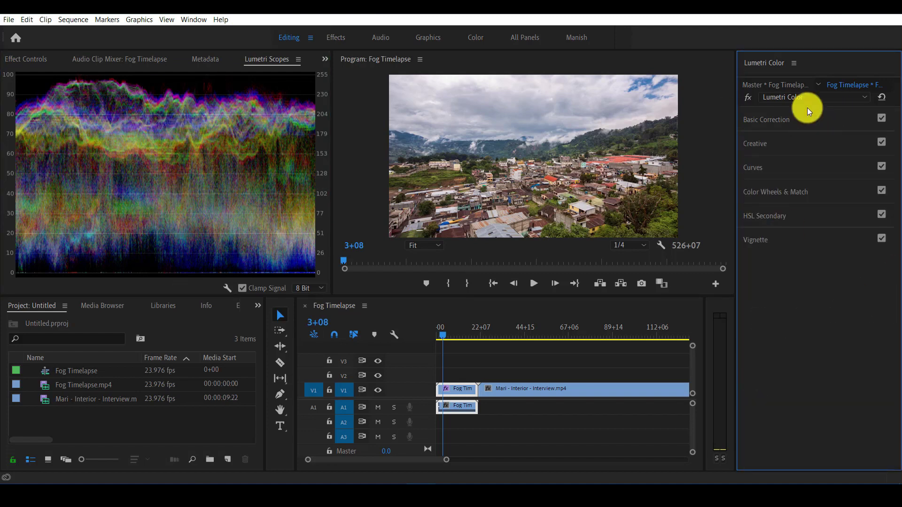
left_click(791, 121)
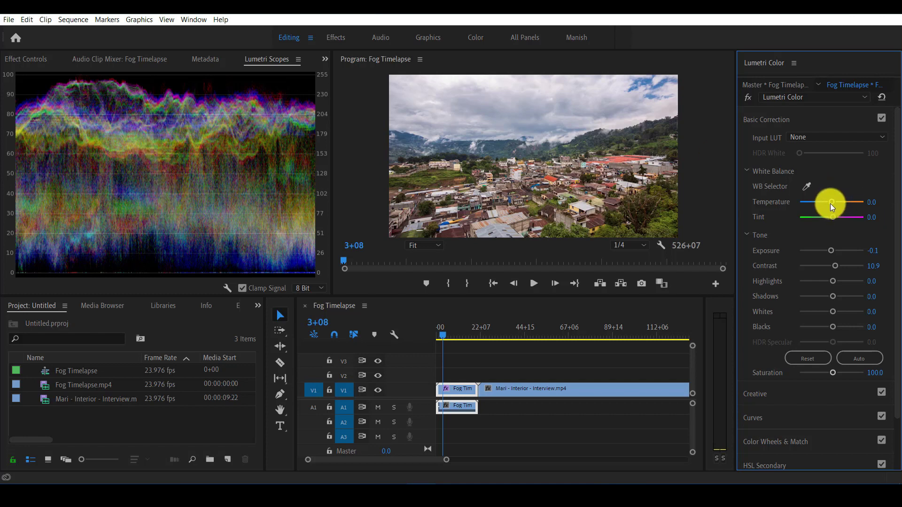
Raise Temperature to 78.2 and turn on the histogram in Lumetri Scopes.
left_click_drag(832, 202, 856, 208)
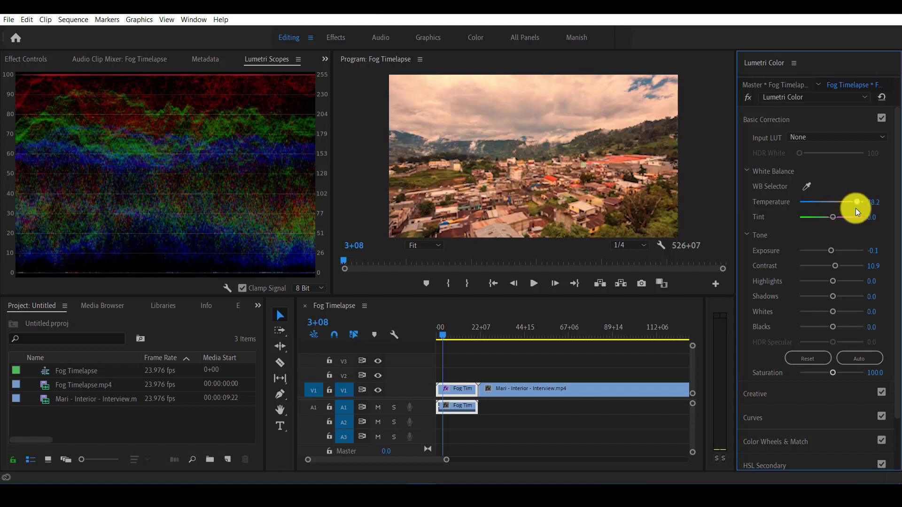
left_click(236, 117)
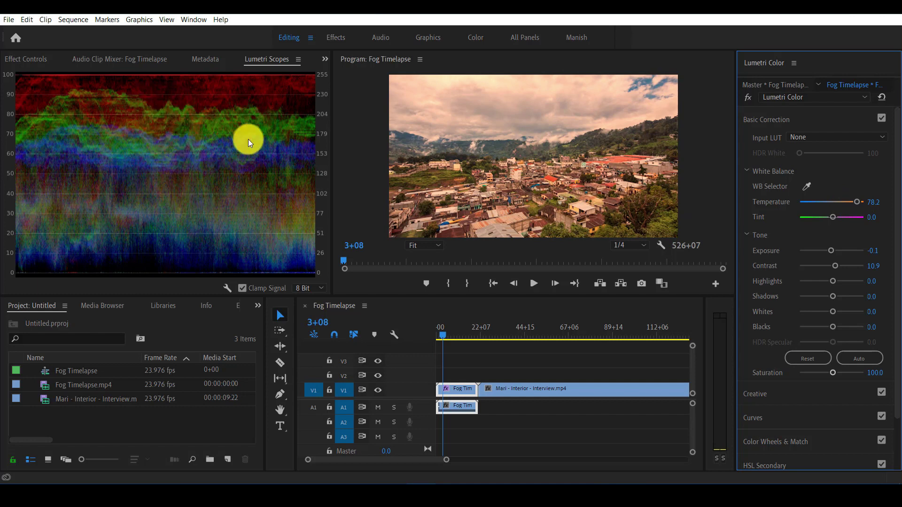
right_click(279, 59)
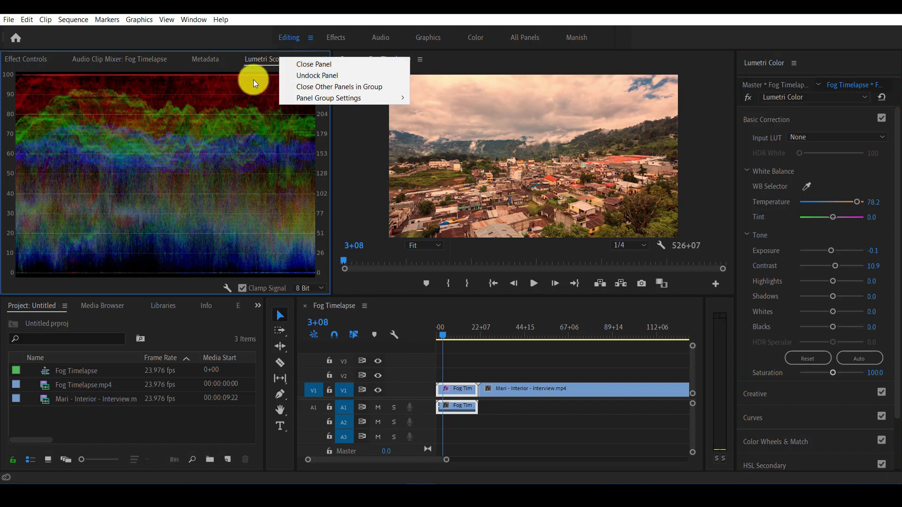
left_click(254, 62)
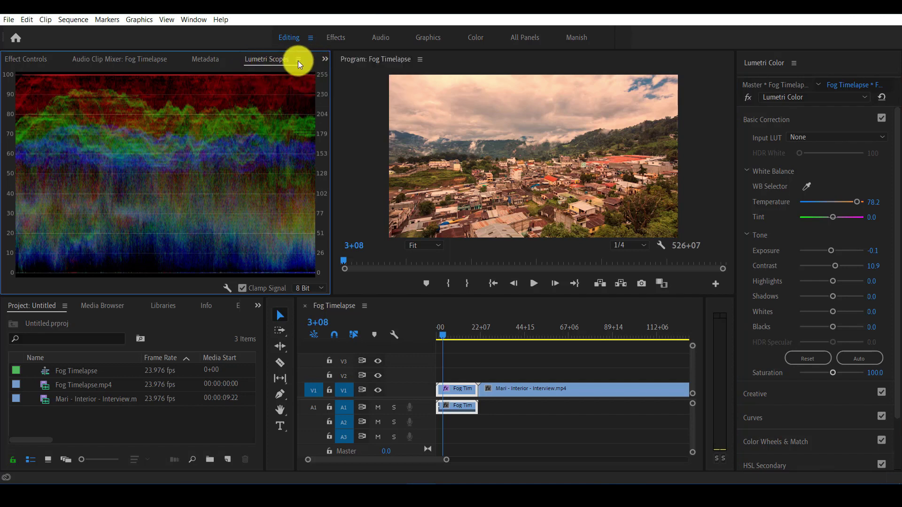
left_click(227, 288)
left_click(253, 315)
Swap the waveform scope for YUV and HLS vectorscopes plus an RGB parade alongside the histogram.
left_click(257, 335)
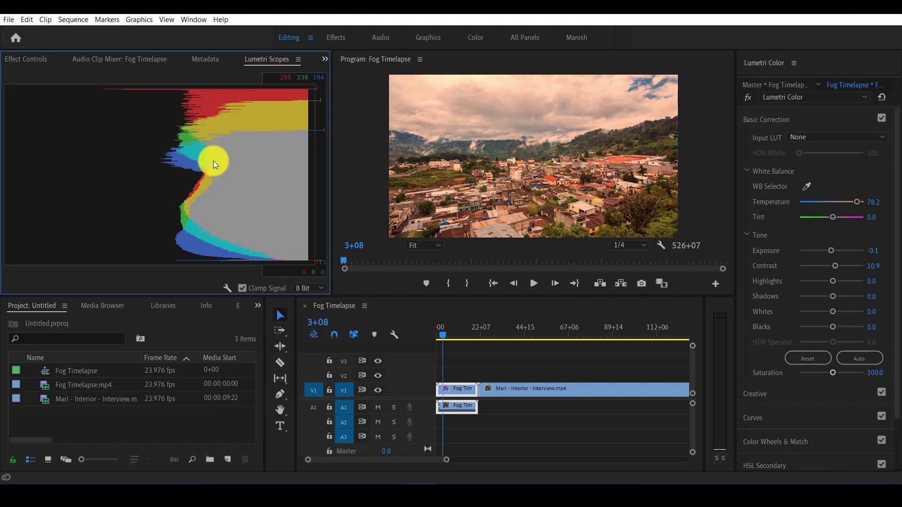
left_click(225, 288)
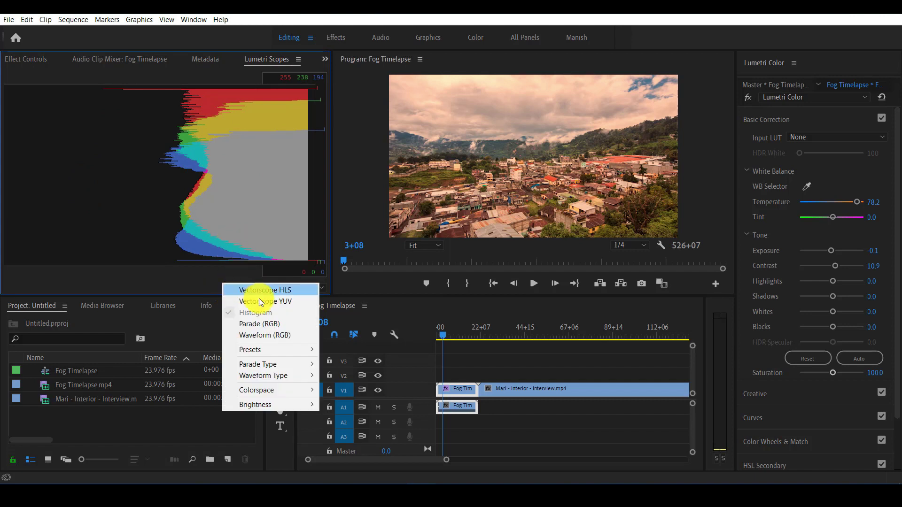
left_click(239, 299)
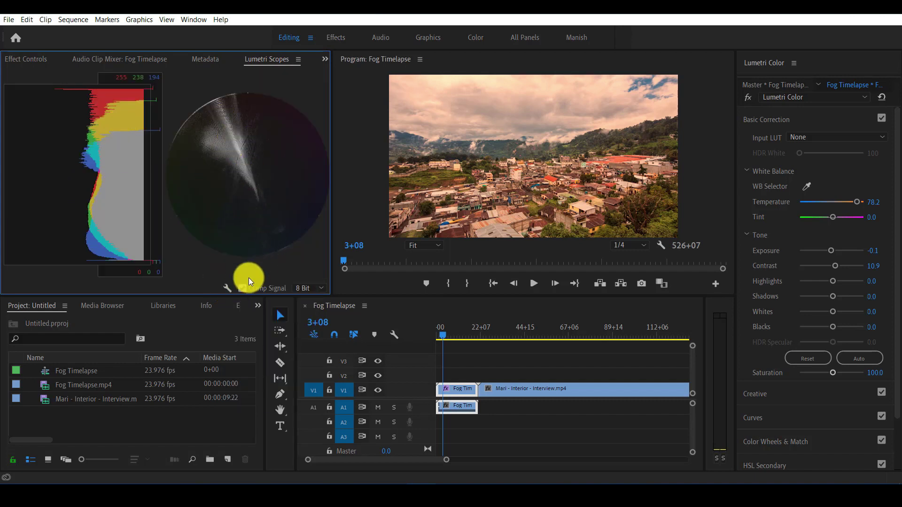
left_click(227, 288)
left_click(241, 299)
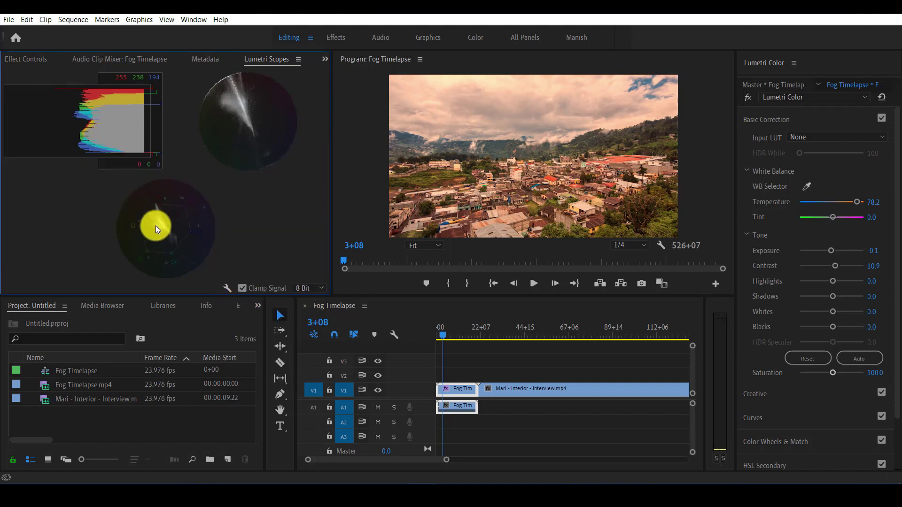
left_click(227, 288)
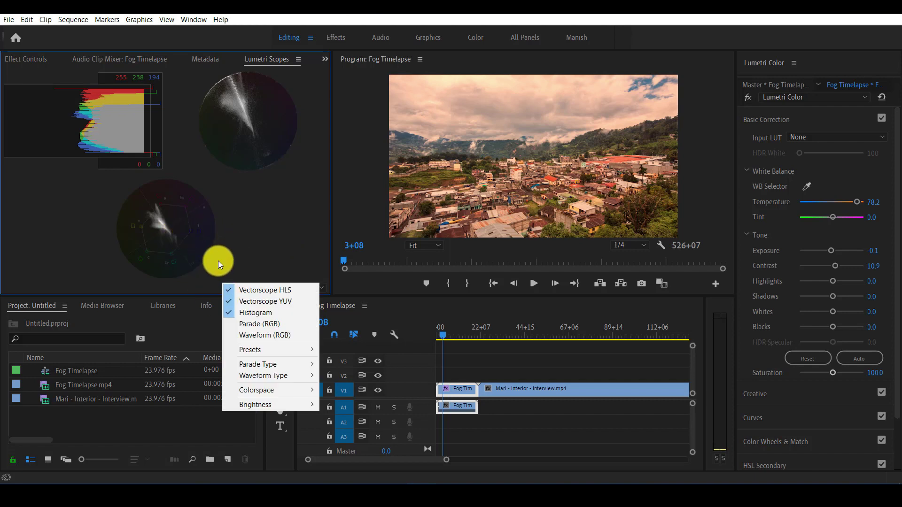
left_click(237, 325)
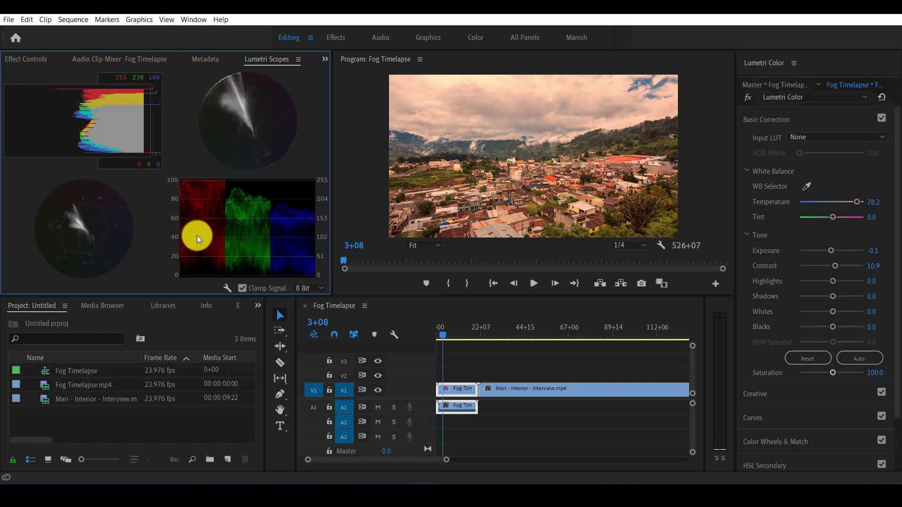